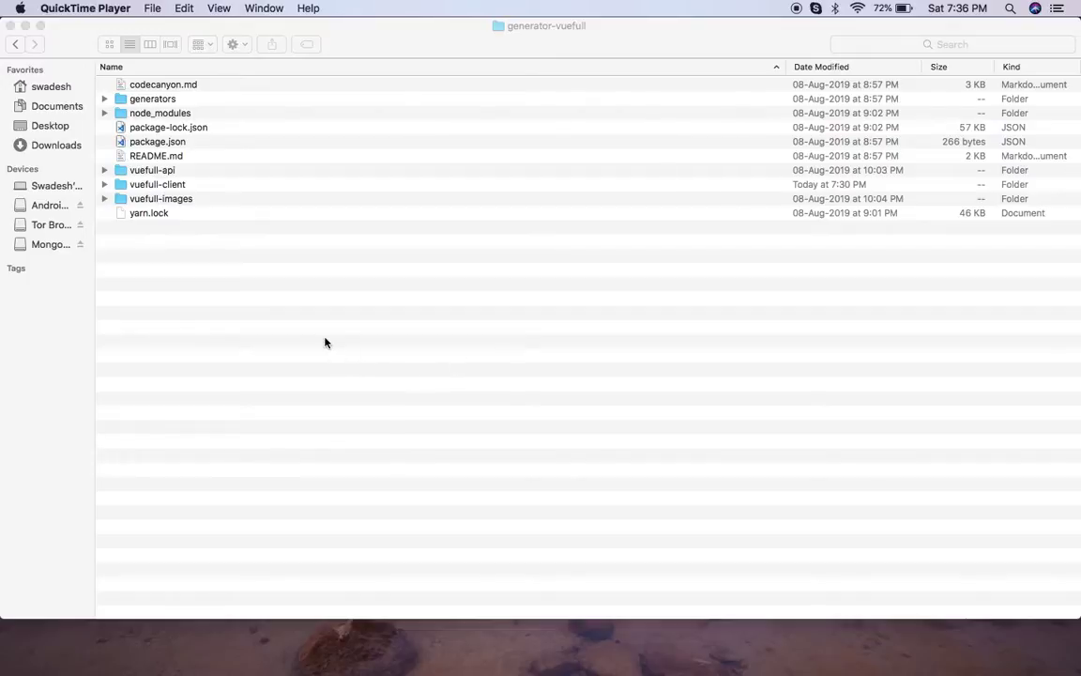
Step: Locate the vuefull-api and vuefull-client project folders, then return to the code editor
{"action": "left_click", "coordinate": [225, 277]}
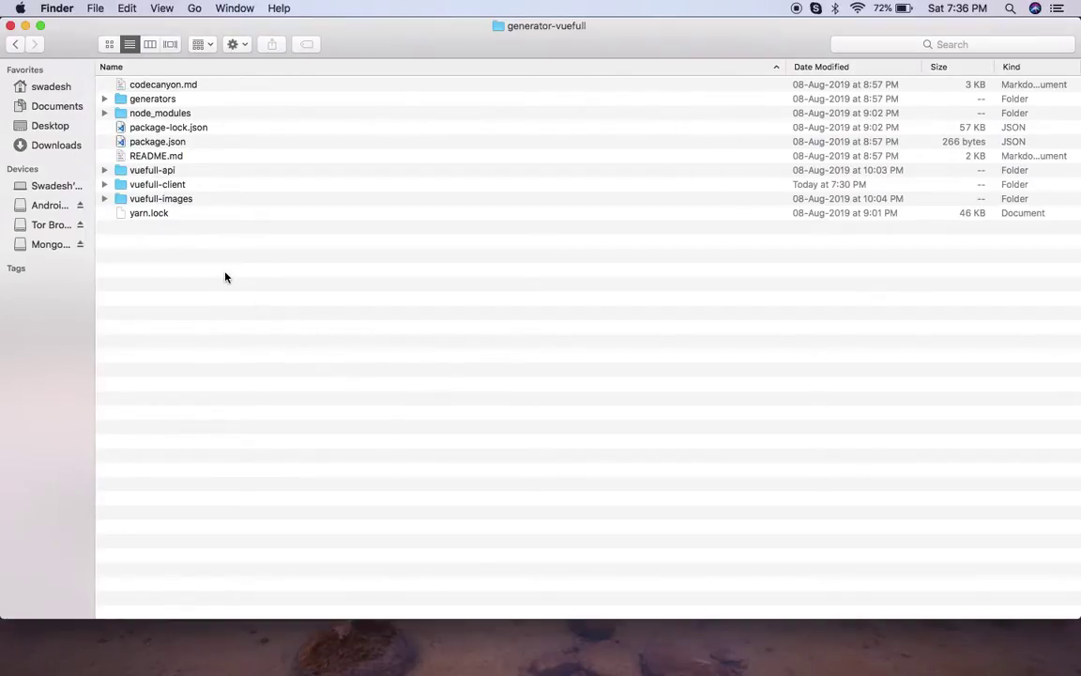
{"action": "left_click", "coordinate": [167, 174]}
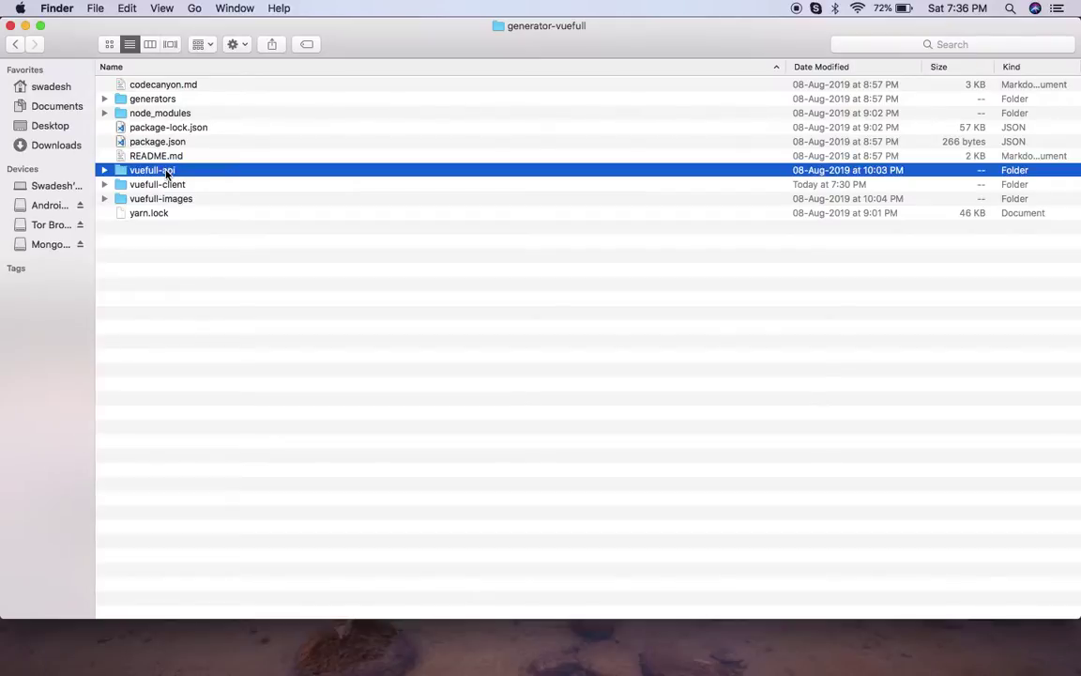
{"action": "left_click", "coordinate": [169, 185]}
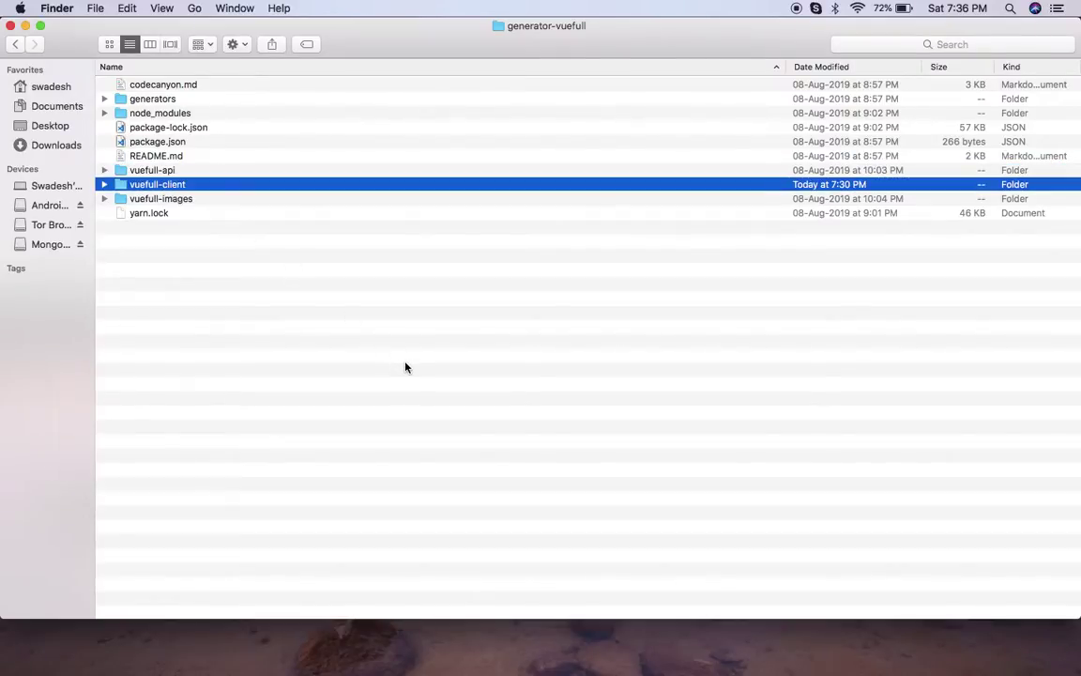
{"action": "key", "text": "super+Tab"}
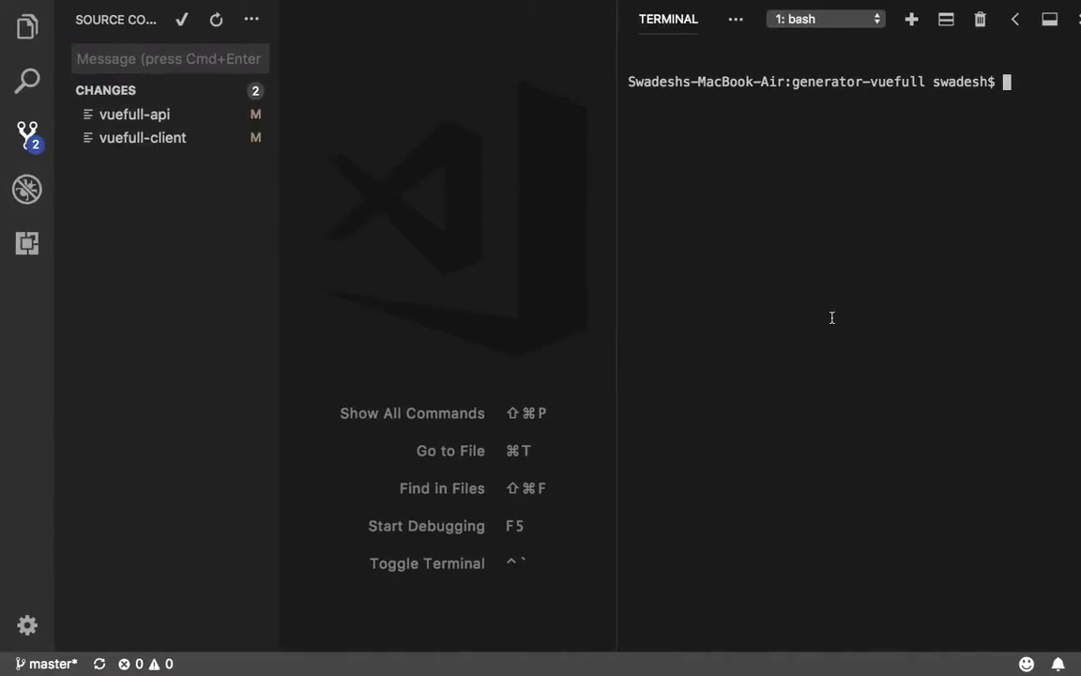
Step: Install the generator's dependencies with yarn and link it globally with npm link
{"action": "type", "text": "y"}
{"action": "type", "text": "arn"}
{"action": "key", "text": "Return"}
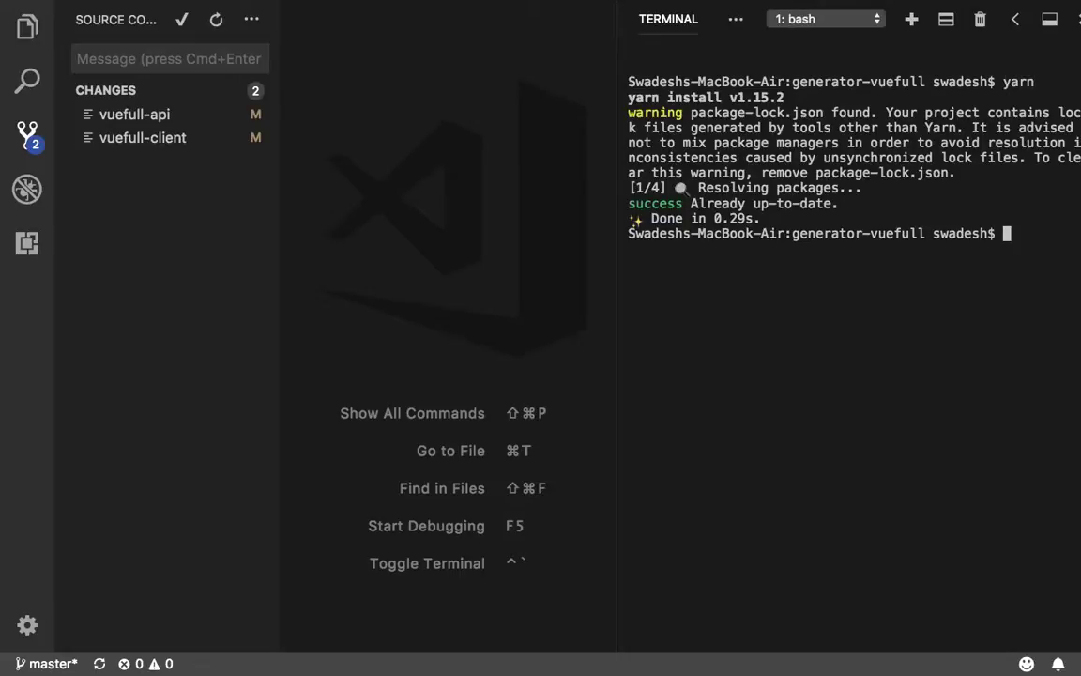
{"action": "type", "text": "npm link"}
{"action": "key", "text": "Return"}
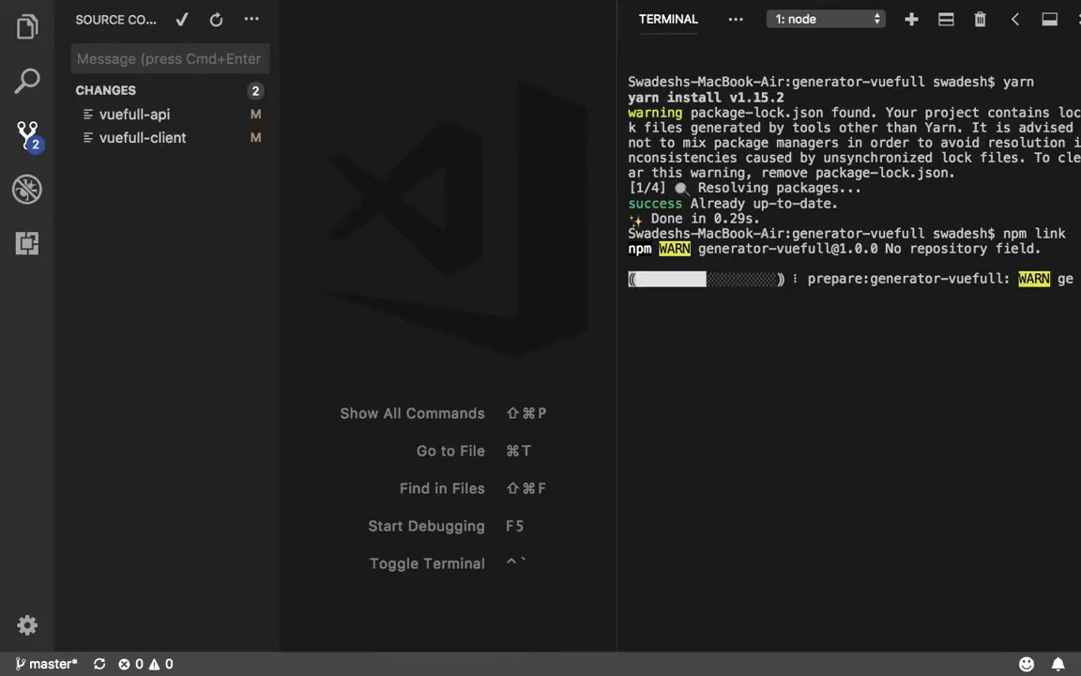
Step: Run yo vuefull with the name 'student' to scaffold the students module
{"action": "type", "text": "y"}
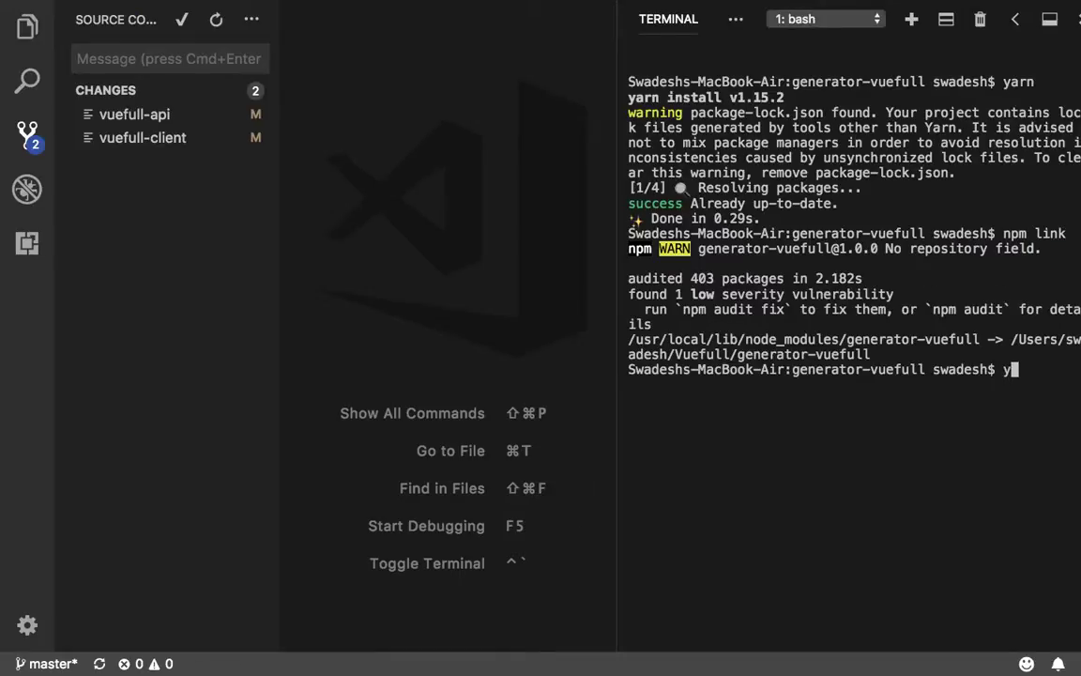
{"action": "type", "text": "o vue"}
{"action": "type", "text": "full"}
{"action": "key", "text": "Return"}
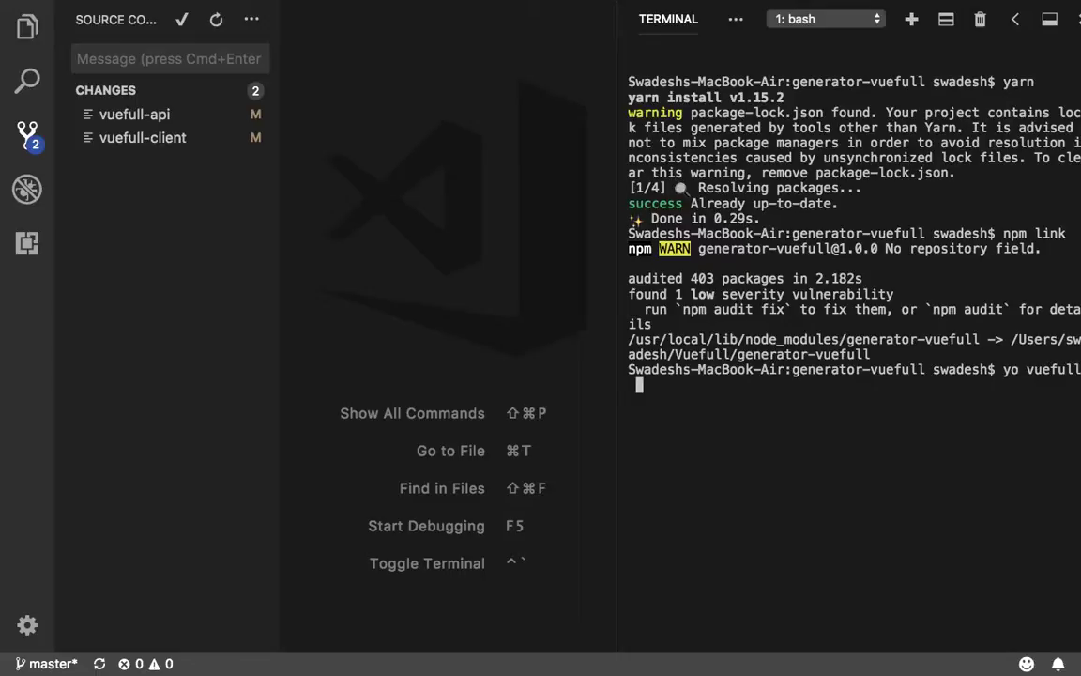
{"action": "type", "text": "student"}
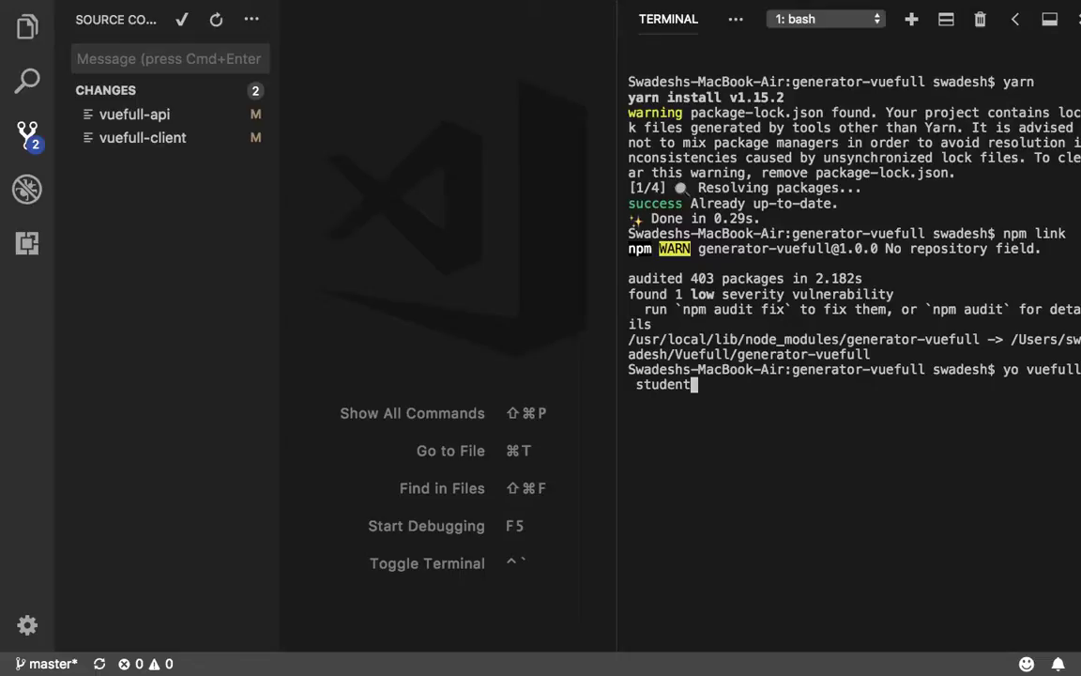
{"action": "key", "text": "Return"}
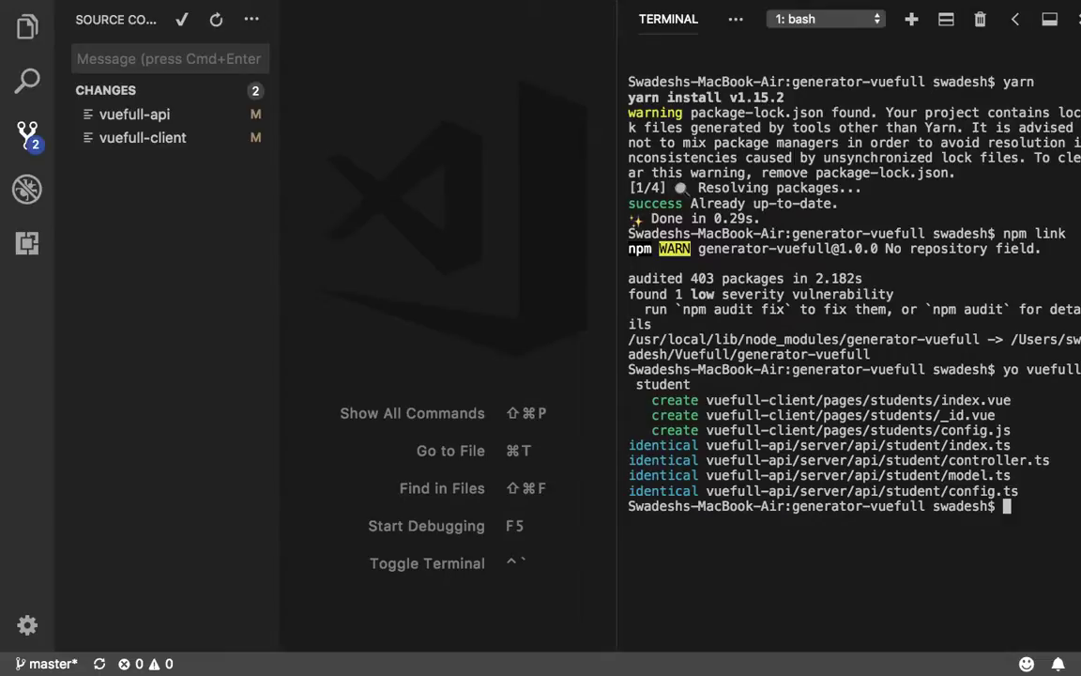
Step: Install the vuefull-client dependencies and start its dev server with yarn dev
{"action": "right_click", "coordinate": [864, 310]}
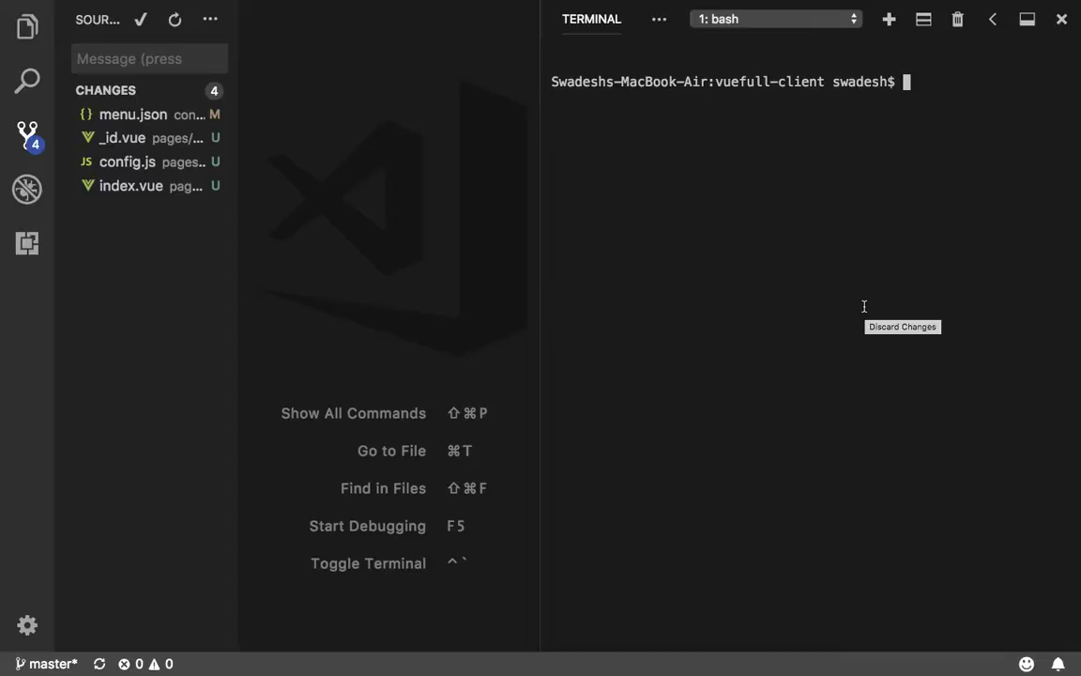
{"action": "type", "text": "yarn"}
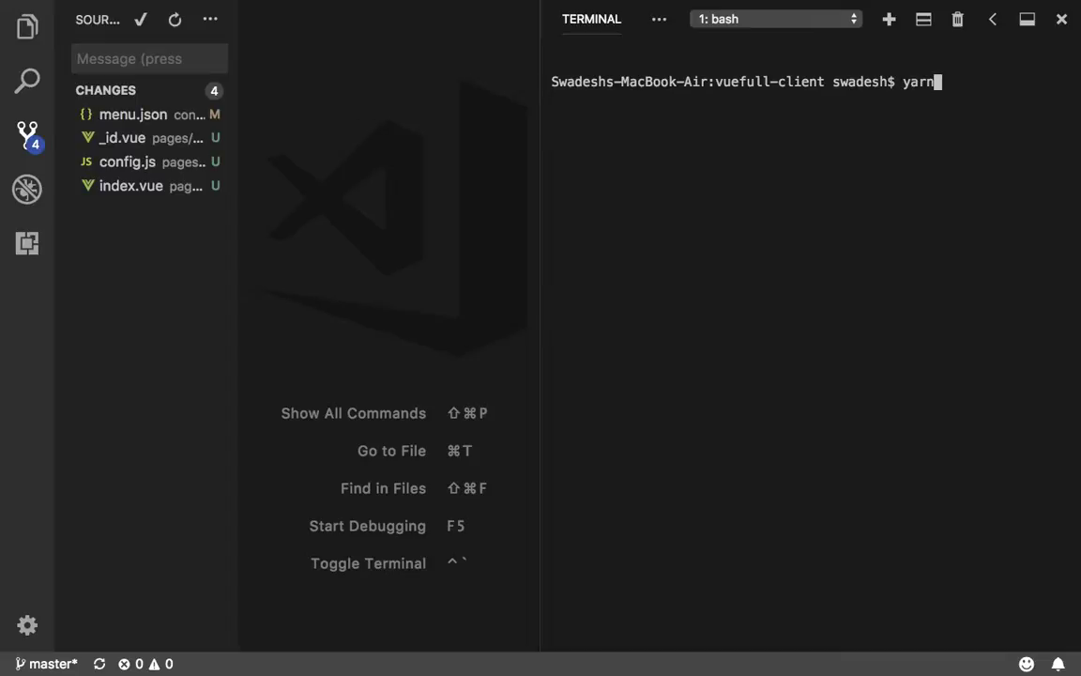
{"action": "key", "text": "Return"}
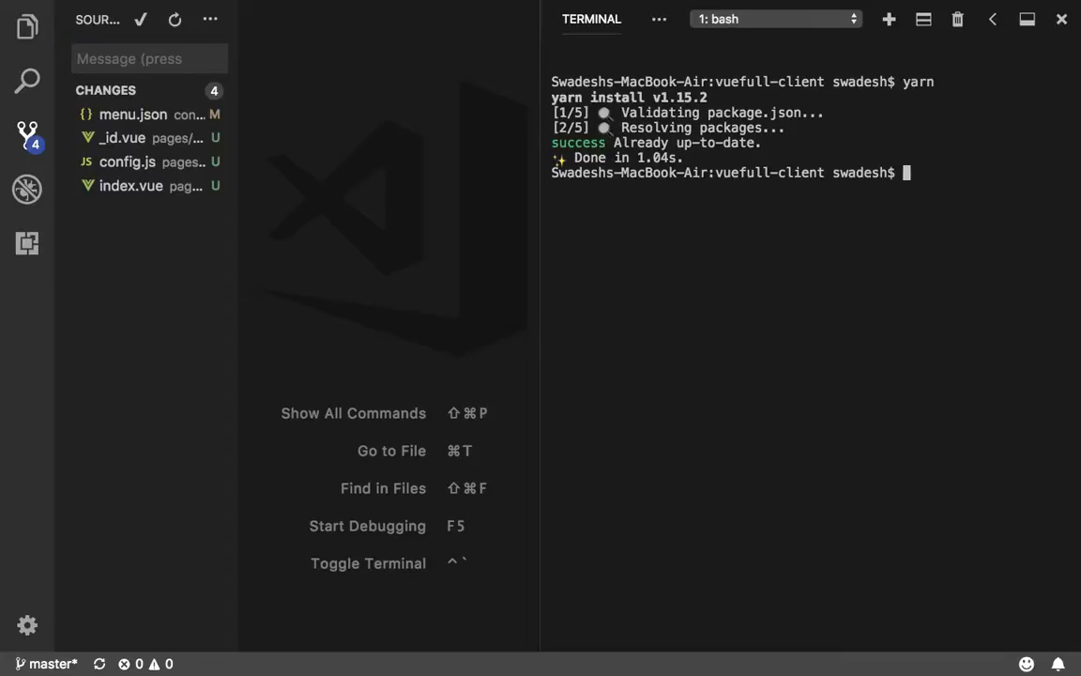
{"action": "type", "text": "yarn dev"}
{"action": "key", "text": "Return"}
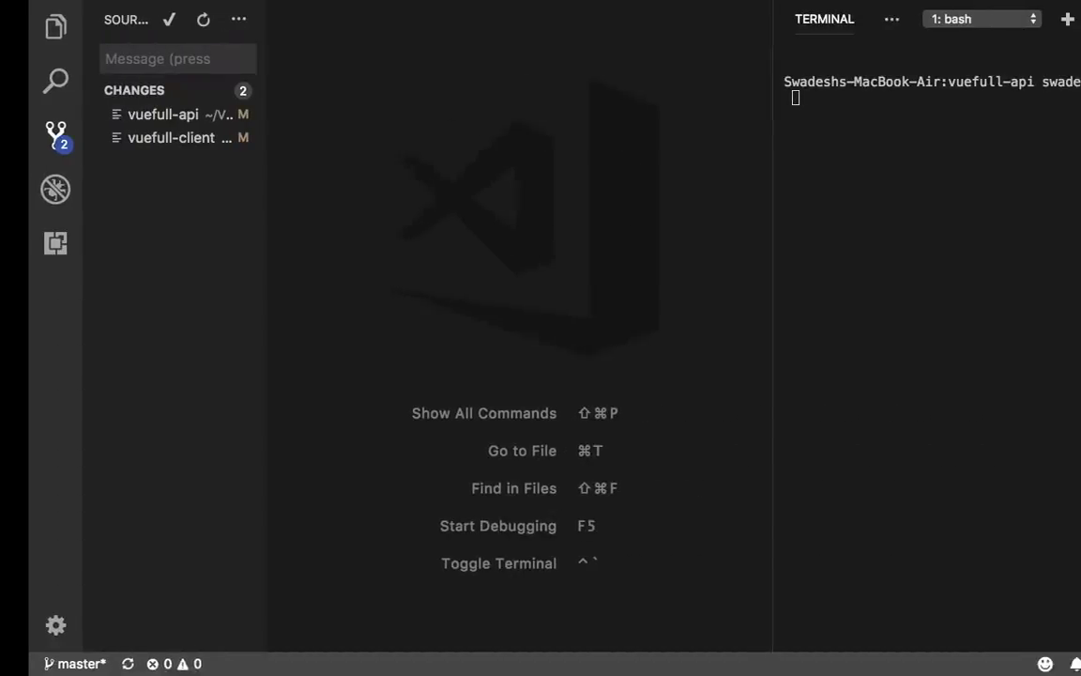
Step: Install the vuefull-api dependencies, start its watch build, and widen the changed-files list
{"action": "type", "text": "ya"}
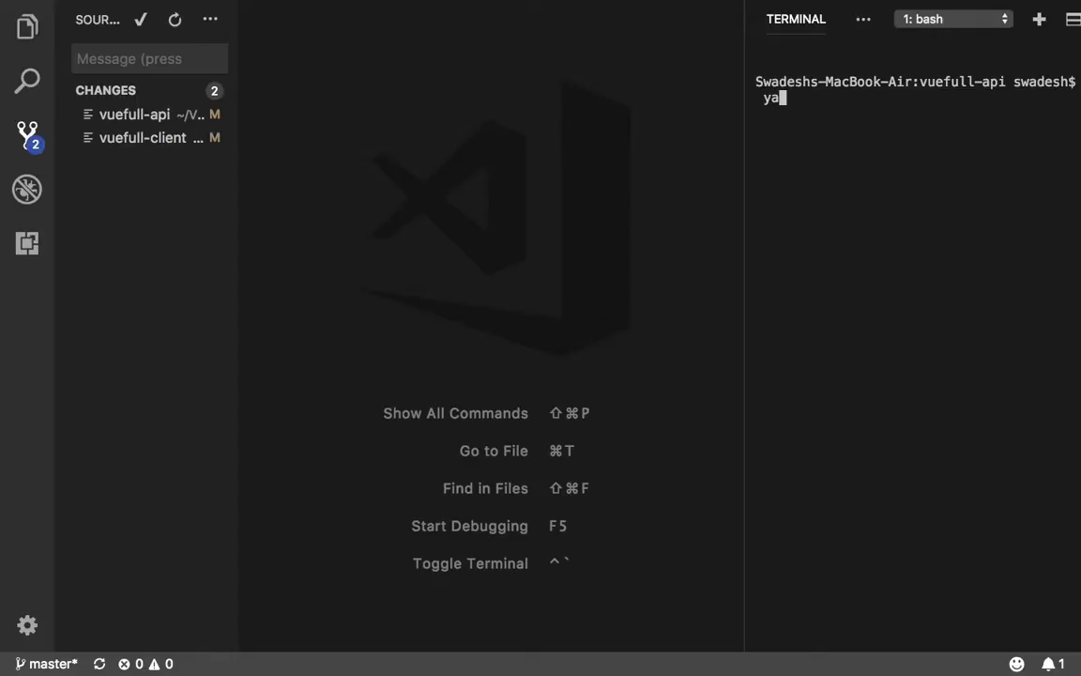
{"action": "type", "text": "rn"}
{"action": "key", "text": "Return"}
{"action": "type", "text": "yar"}
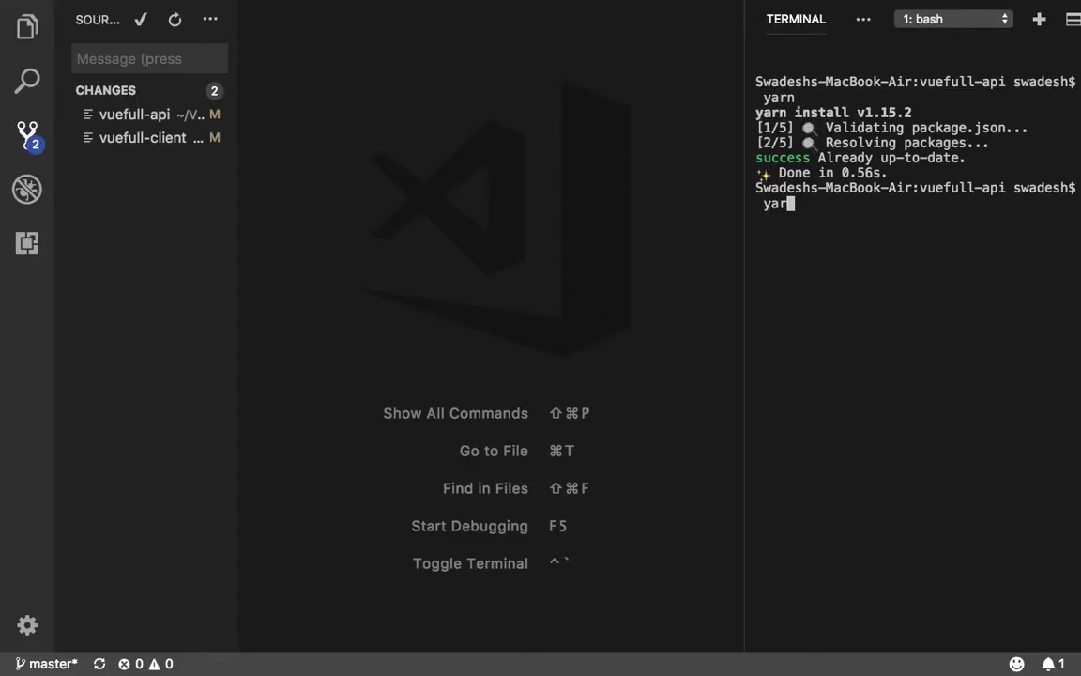
{"action": "type", "text": "n dev"}
{"action": "key", "text": "Return"}
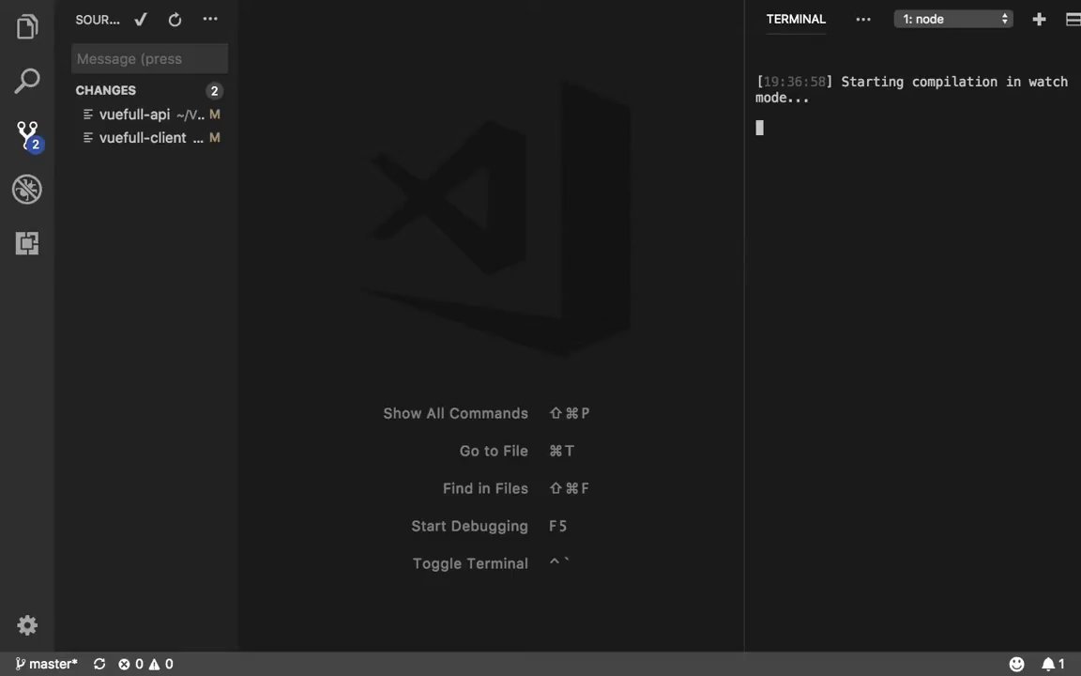
{"action": "key", "text": "ctrl+Left"}
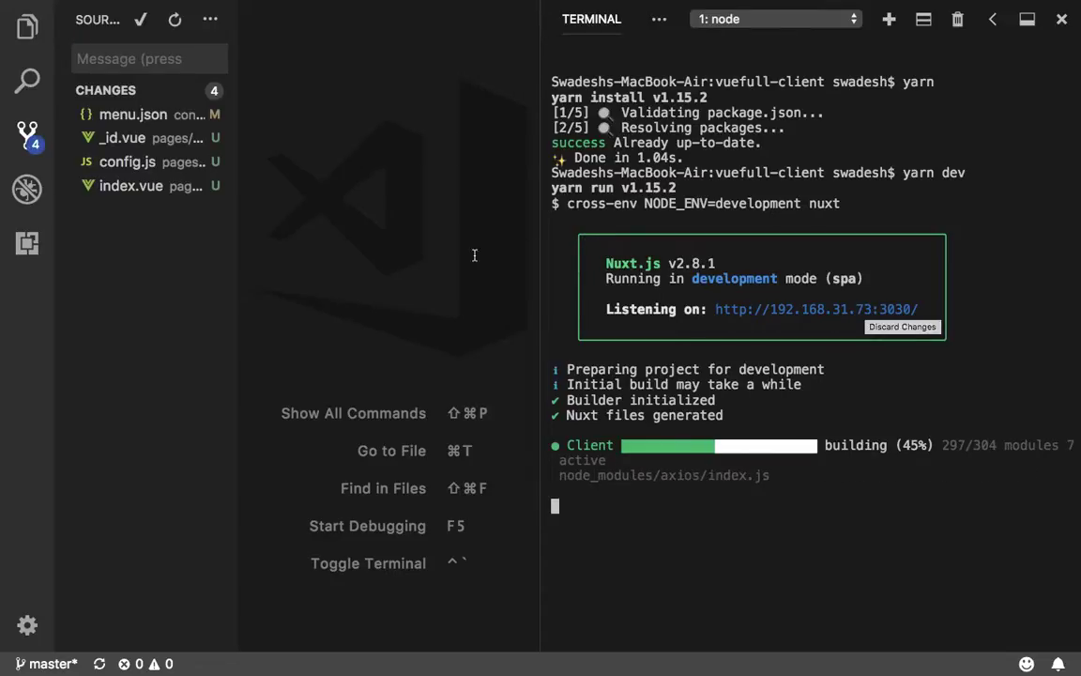
{"action": "left_click_drag", "start_coordinate": [238, 266], "coordinate": [285, 291]}
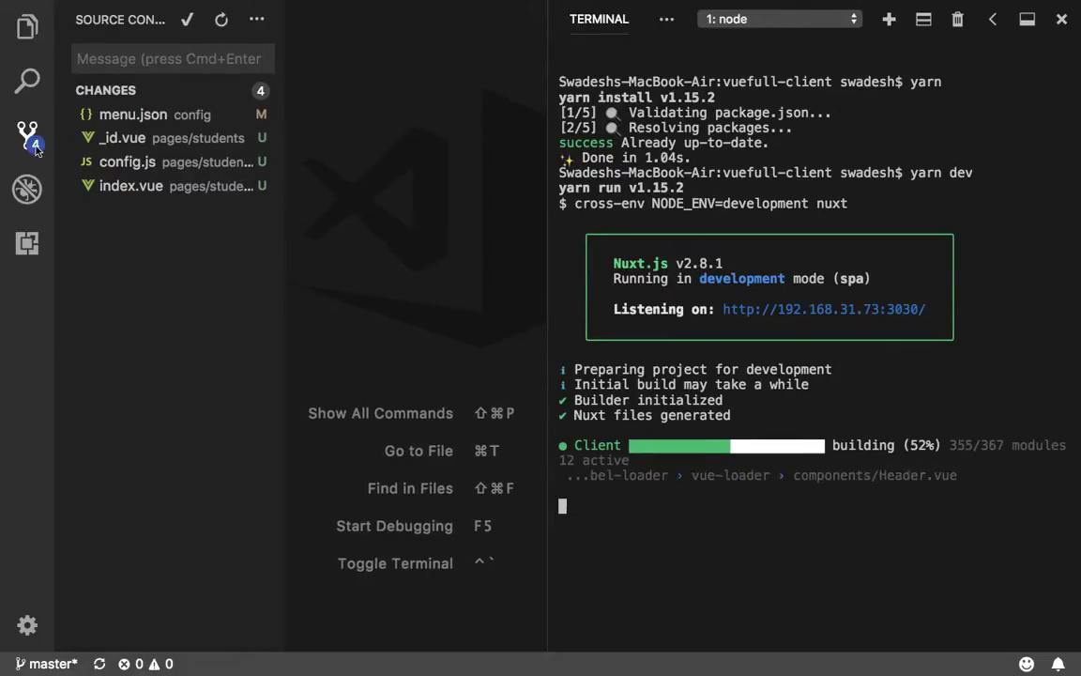
Step: Open the client's students config.js and widen the editor so lines unwrap
{"action": "left_click", "coordinate": [27, 28]}
{"action": "scroll", "coordinate": [151, 379], "scroll_direction": "up", "scroll_amount": 2}
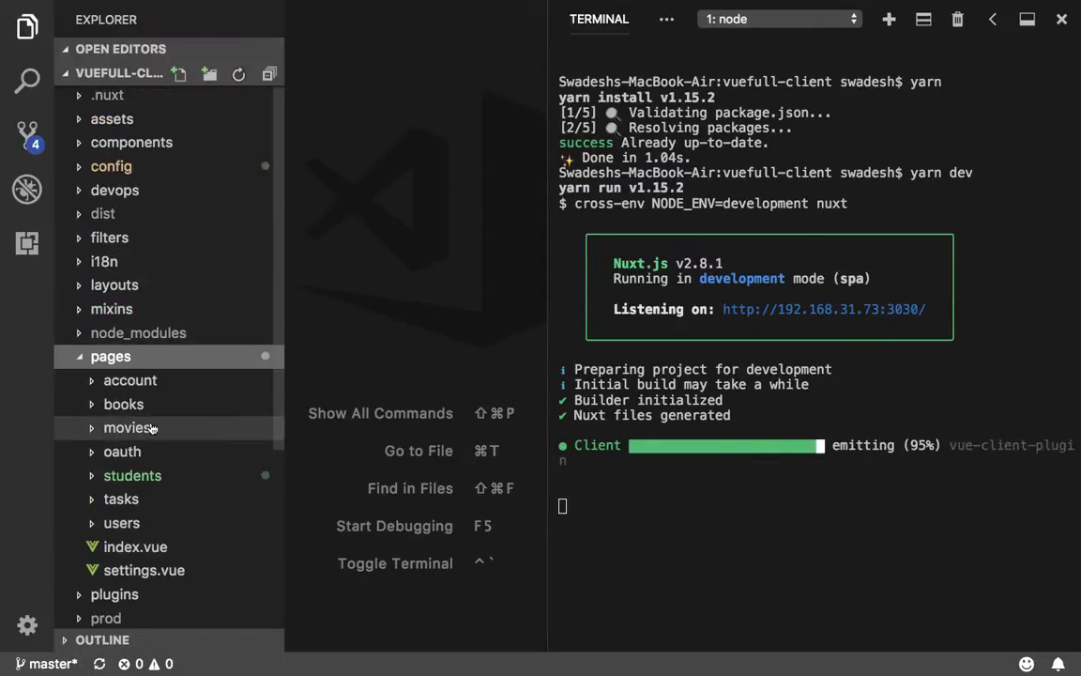
{"action": "scroll", "coordinate": [155, 427], "scroll_direction": "down", "scroll_amount": 4}
{"action": "scroll", "coordinate": [145, 424], "scroll_direction": "down", "scroll_amount": 1}
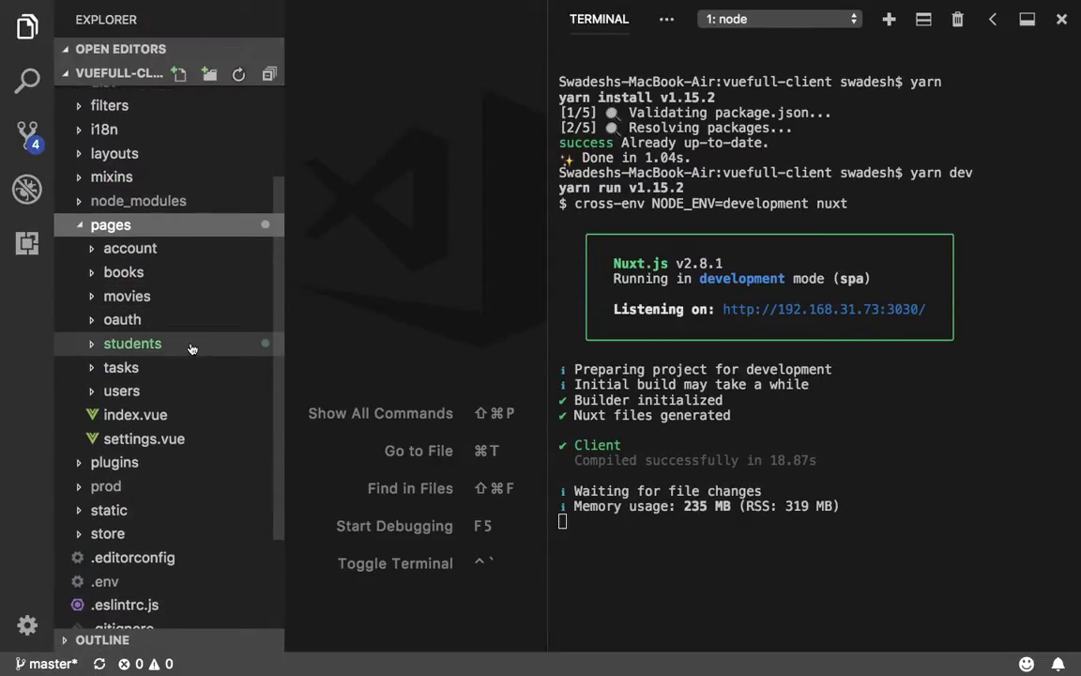
{"action": "left_click", "coordinate": [191, 347]}
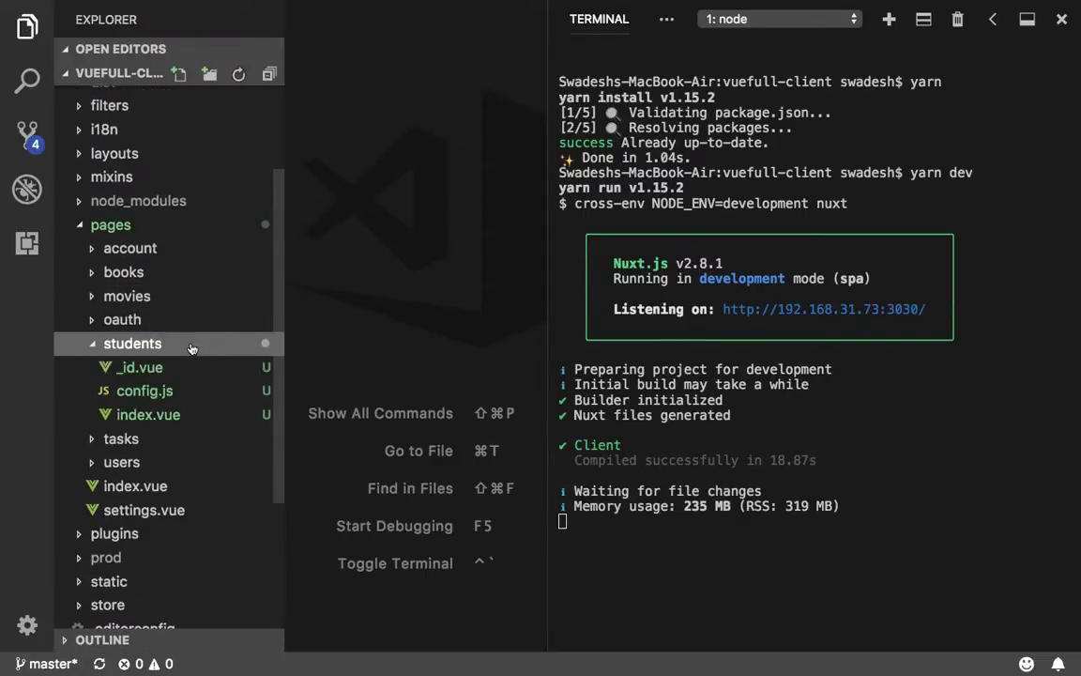
{"action": "left_click", "coordinate": [164, 401]}
{"action": "left_click", "coordinate": [419, 325]}
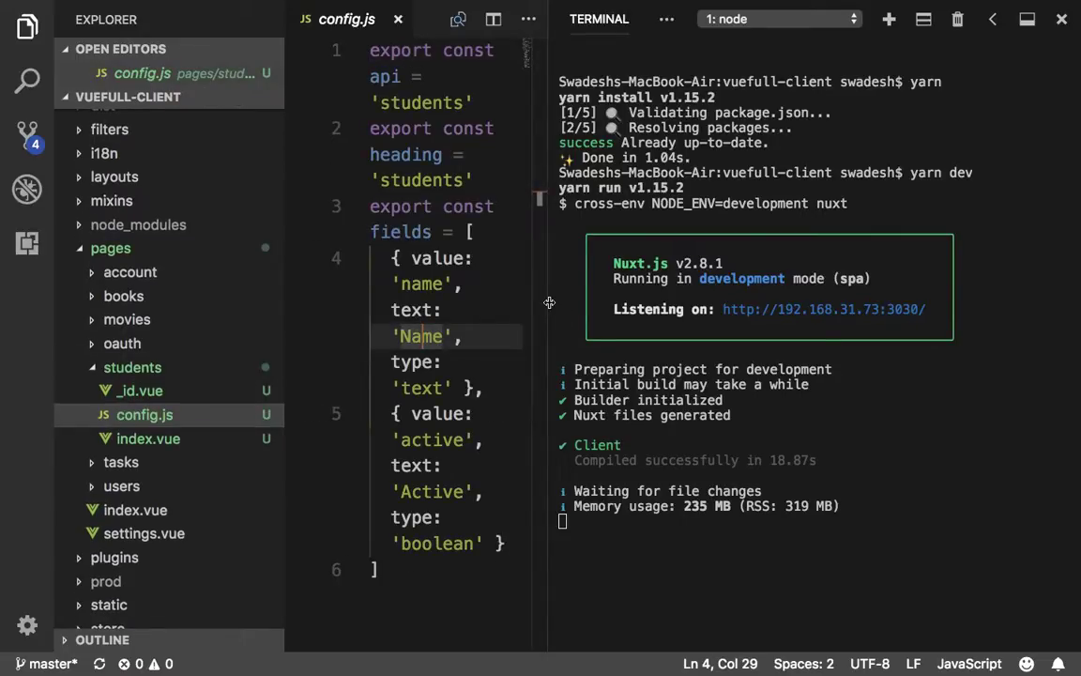
{"action": "left_click_drag", "start_coordinate": [549, 302], "coordinate": [745, 297]}
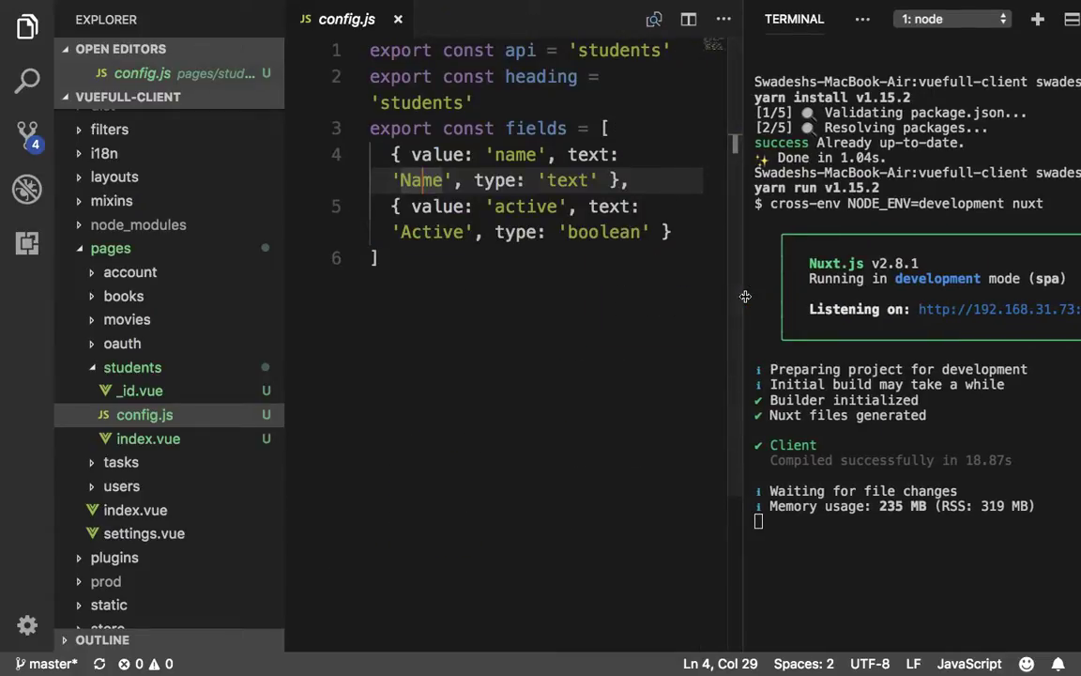
Step: Duplicate the Name field line and change the copy's value to 'rollno'
{"action": "left_click", "coordinate": [707, 258]}
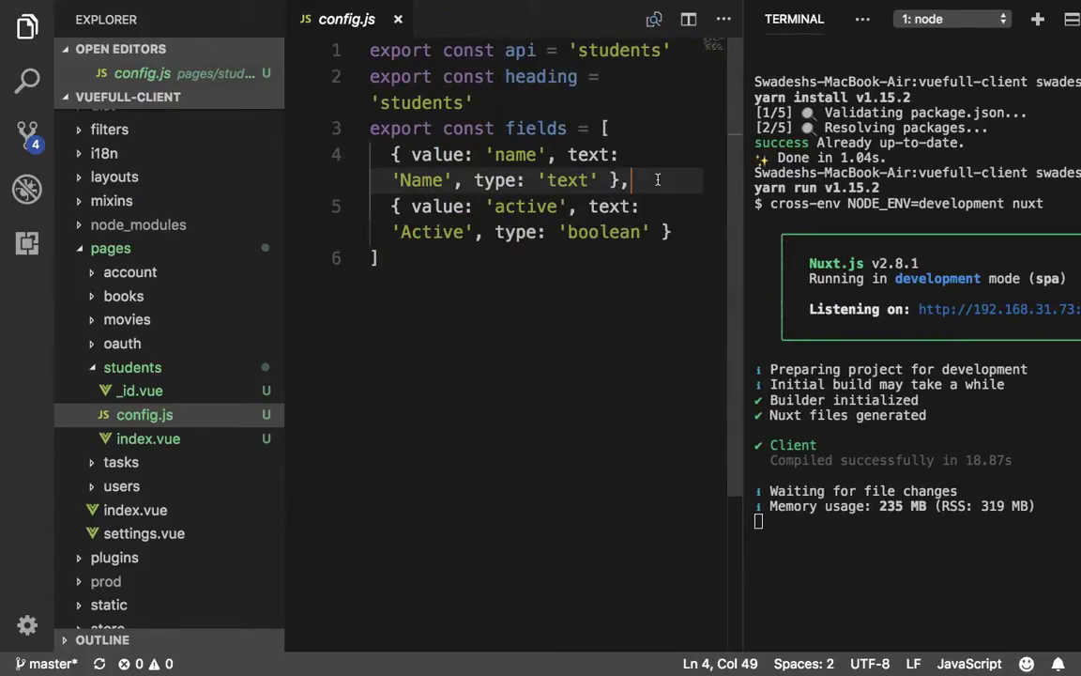
{"action": "mouse_move", "coordinate": [658, 179]}
{"action": "left_mouse_down"}
{"action": "mouse_move", "coordinate": [631, 154]}
{"action": "mouse_move", "coordinate": [392, 154]}
{"action": "left_mouse_up"}
{"action": "key", "text": "ctrl+c"}
{"action": "left_click", "coordinate": [373, 206]}
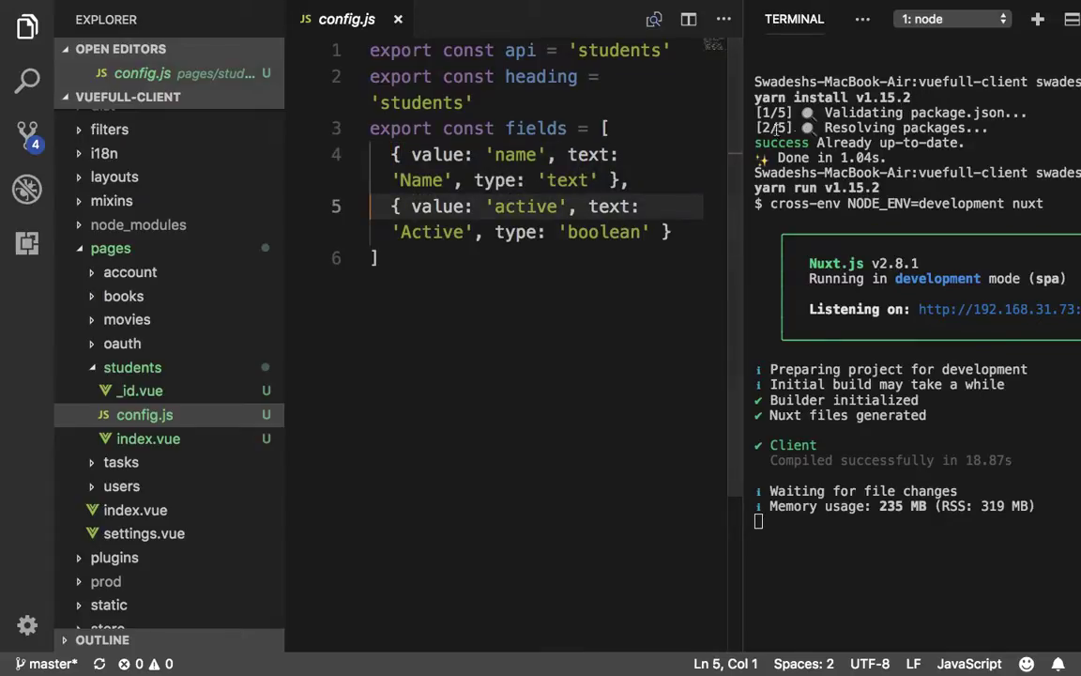
{"action": "left_click", "coordinate": [654, 179]}
{"action": "key", "text": "Return"}
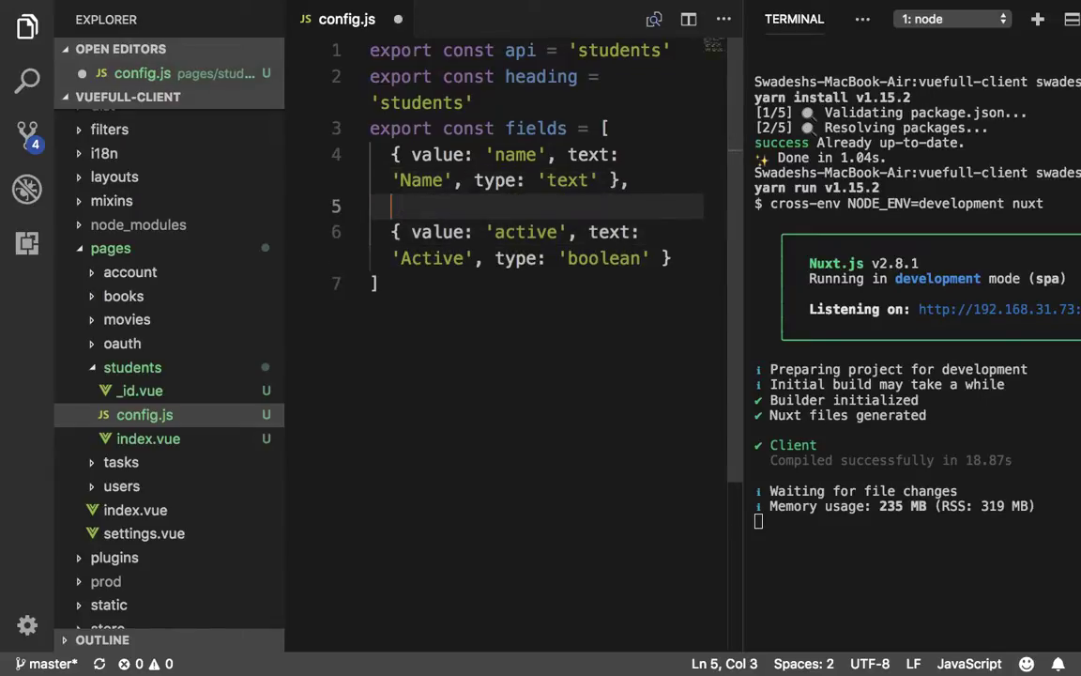
{"action": "key", "text": "ctrl+v"}
{"action": "key", "text": "Left"}
{"action": "key", "text": "Left"}
{"action": "key", "text": "Left"}
{"action": "key", "text": "Left"}
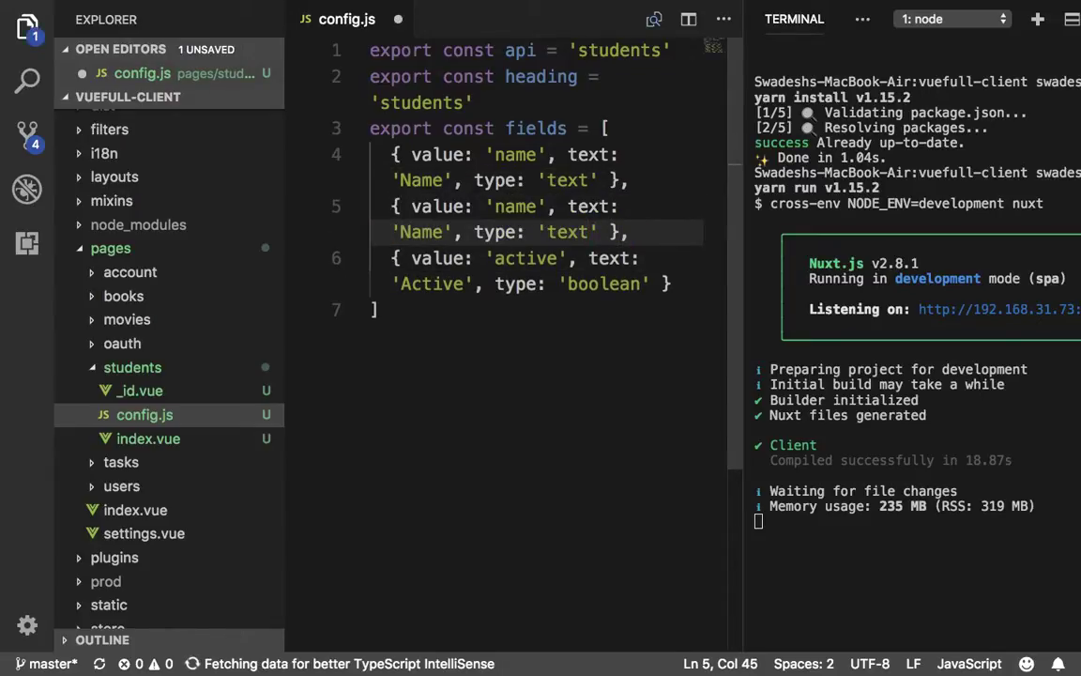
{"action": "double_click", "coordinate": [588, 206]}
{"action": "key", "text": "Left"}
{"action": "key", "text": "Left"}
{"action": "key", "text": "Left"}
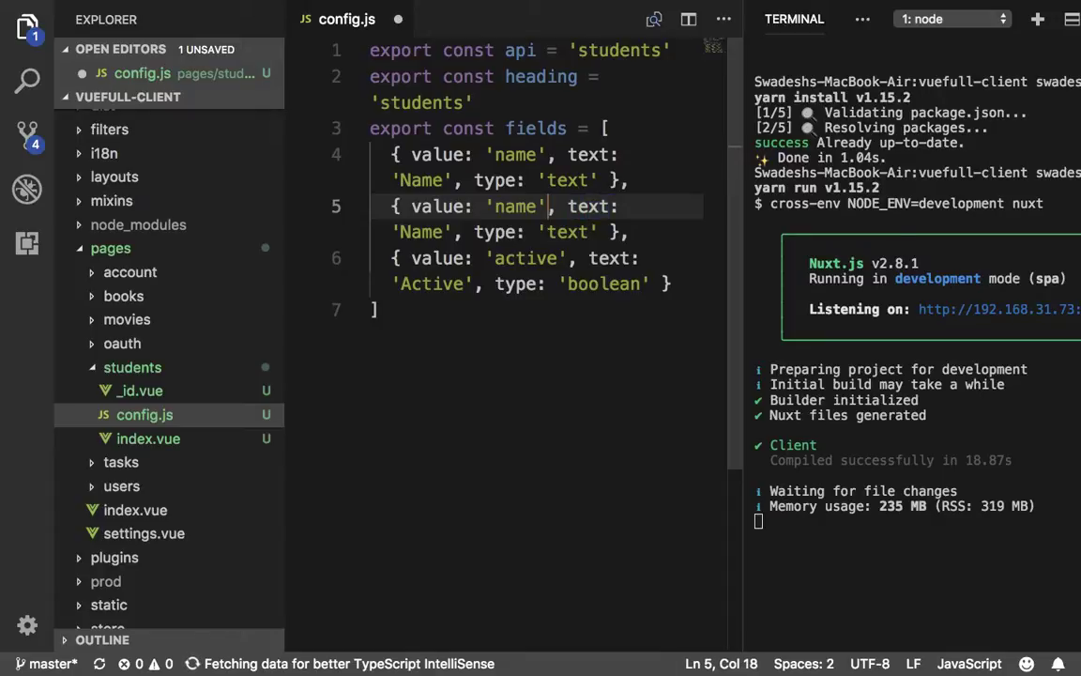
{"action": "key", "text": "Left"}
{"action": "key", "text": "BackSpace"}
{"action": "key", "text": "BackSpace"}
{"action": "key", "text": "BackSpace"}
{"action": "key", "text": "BackSpace"}
{"action": "type", "text": "roll"}
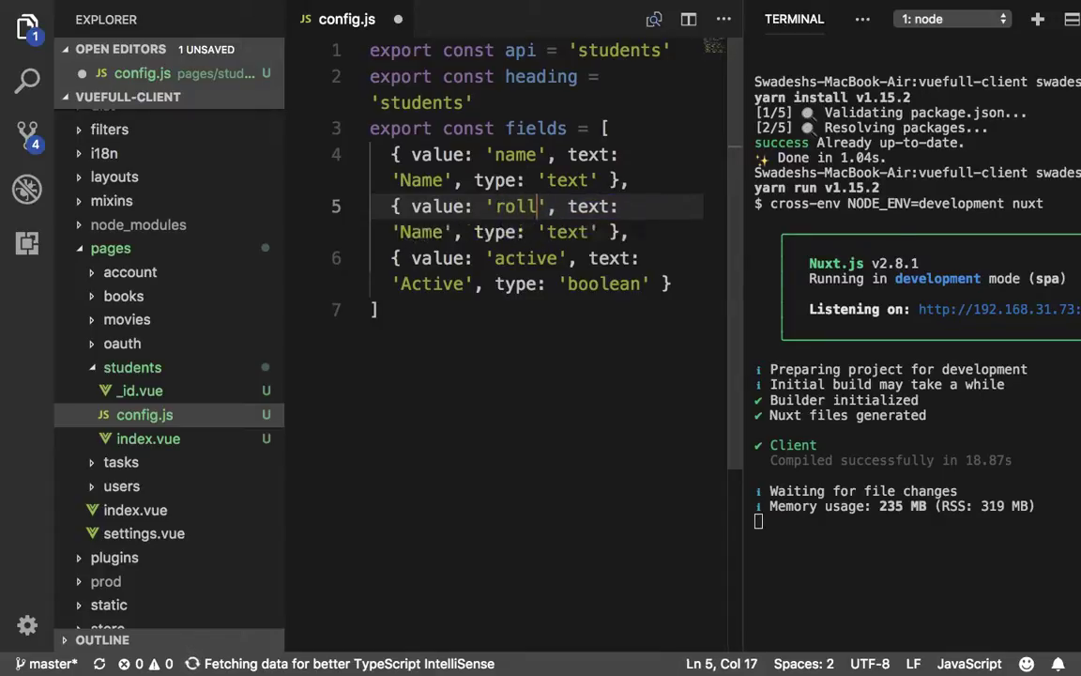
{"action": "type", "text": "no"}
Step: Change the new field's label to 'Roll No' and save config.js
{"action": "key", "text": "Down"}
{"action": "key", "text": "Left"}
{"action": "key", "text": "Left"}
{"action": "key", "text": "Left"}
{"action": "key", "text": "Left"}
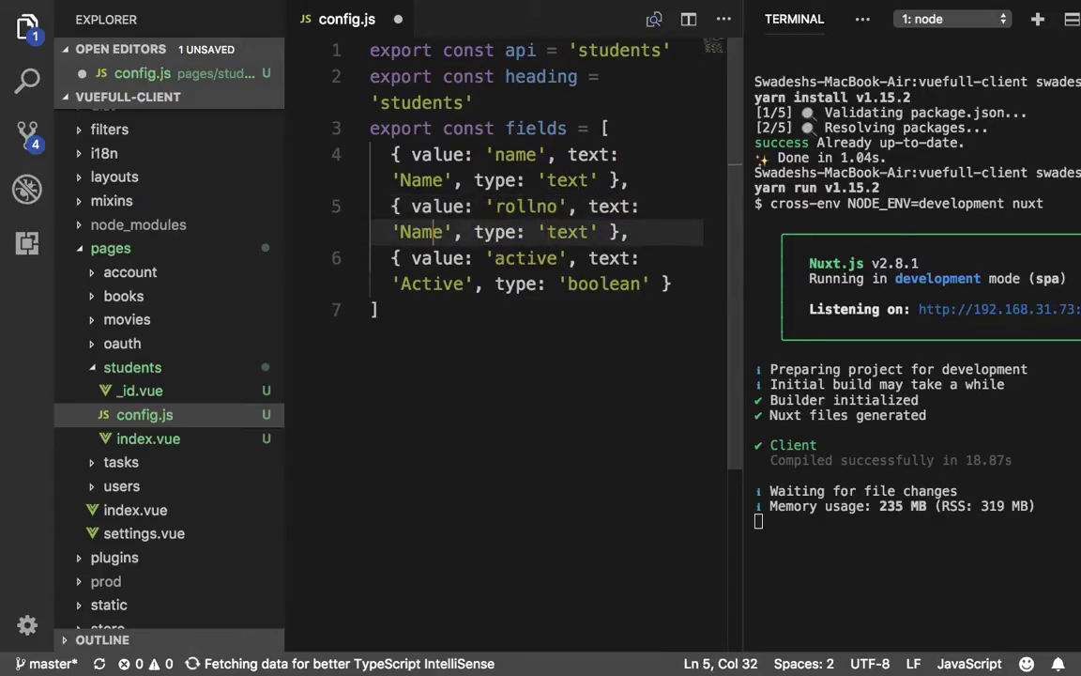
{"action": "key", "text": "Right"}
{"action": "key", "text": "BackSpace"}
{"action": "key", "text": "BackSpace"}
{"action": "key", "text": "BackSpace"}
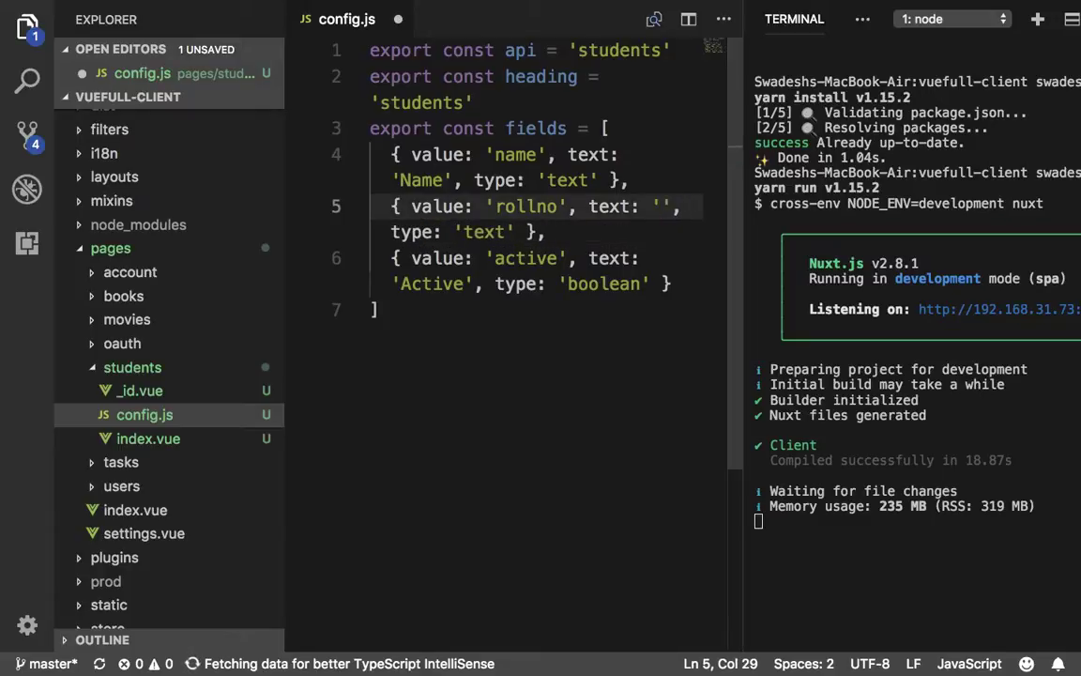
{"action": "type", "text": "Roll No"}
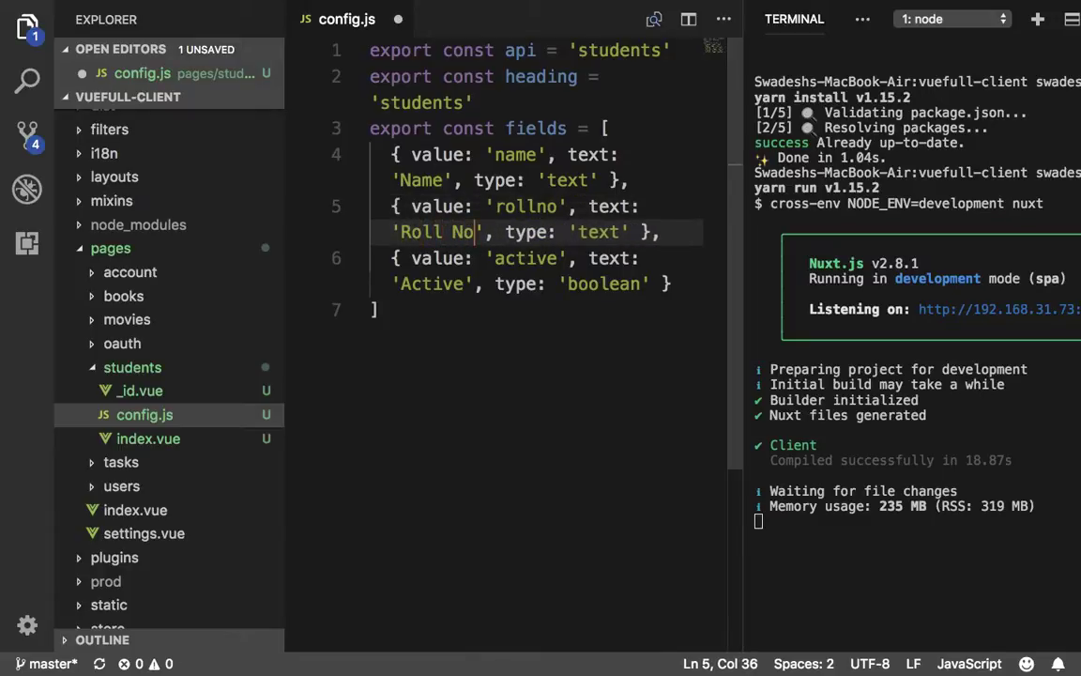
{"action": "key", "text": "ctrl+s"}
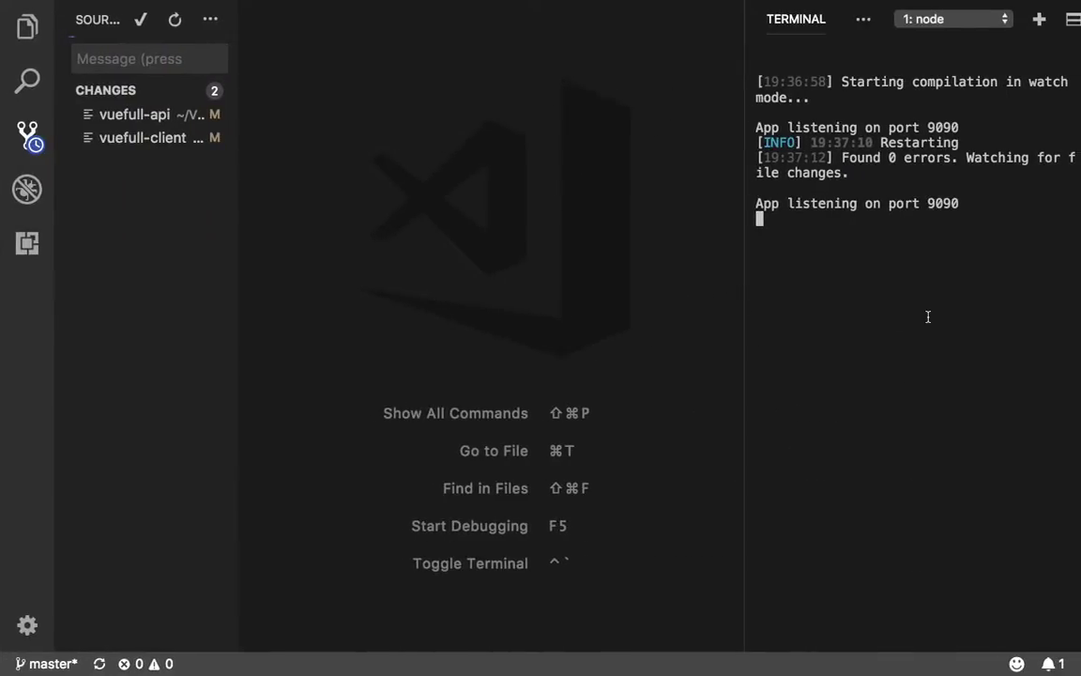
Step: Open the API's server/api/student/config.ts from the Explorer
{"action": "left_click", "coordinate": [26, 43]}
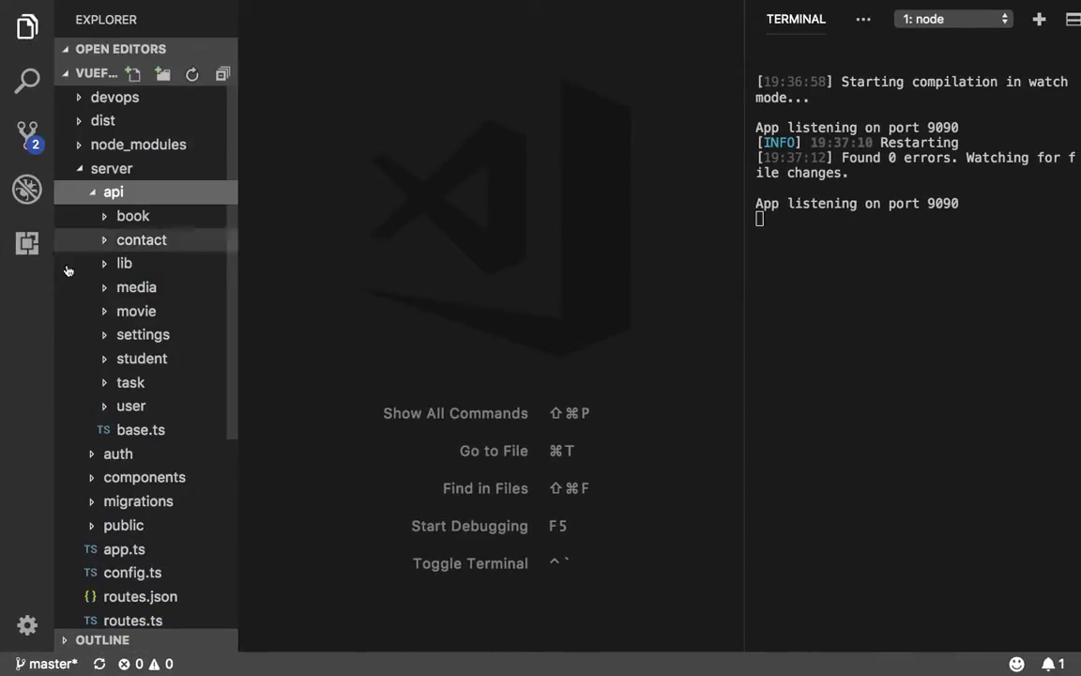
{"action": "left_click", "coordinate": [151, 360]}
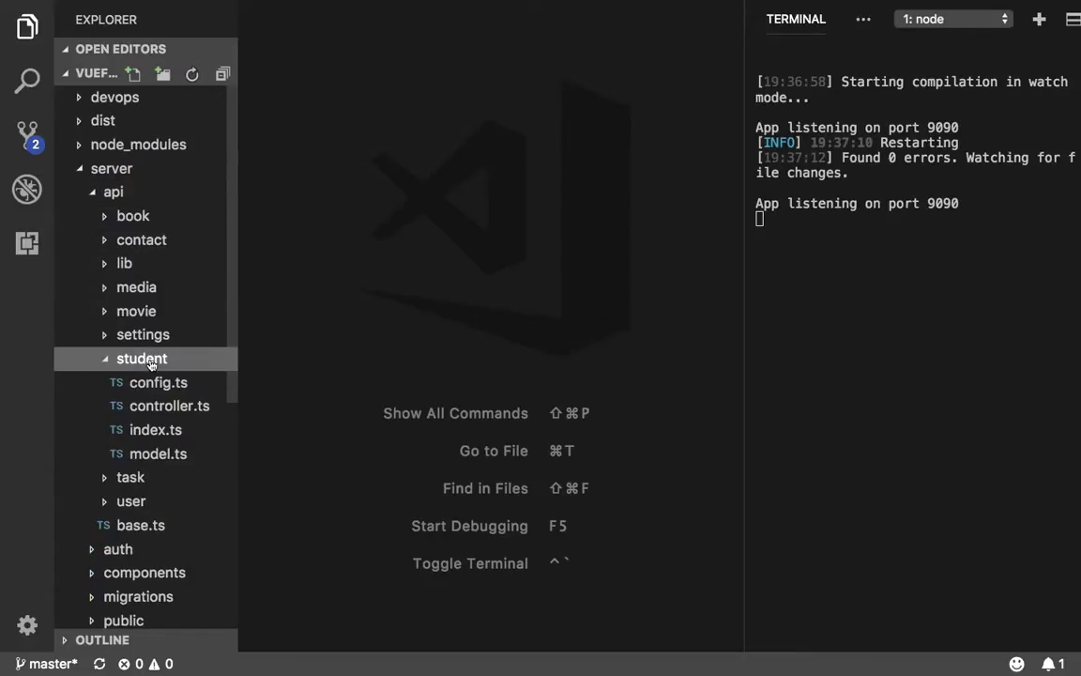
{"action": "left_click", "coordinate": [160, 455]}
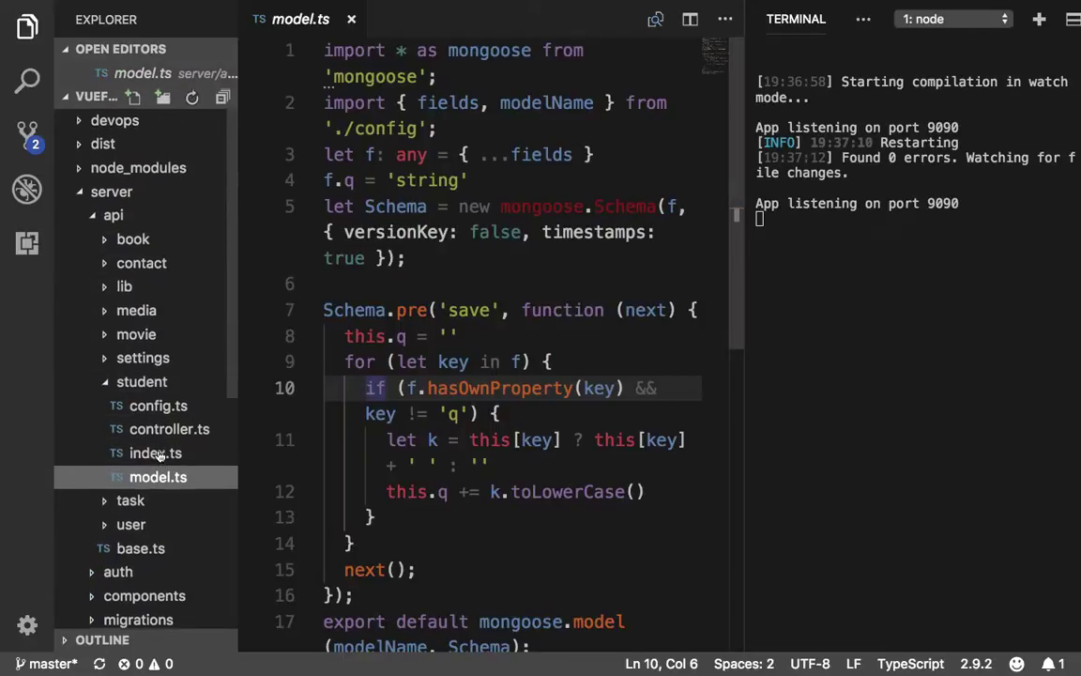
{"action": "left_click", "coordinate": [149, 405]}
{"action": "left_click", "coordinate": [456, 328]}
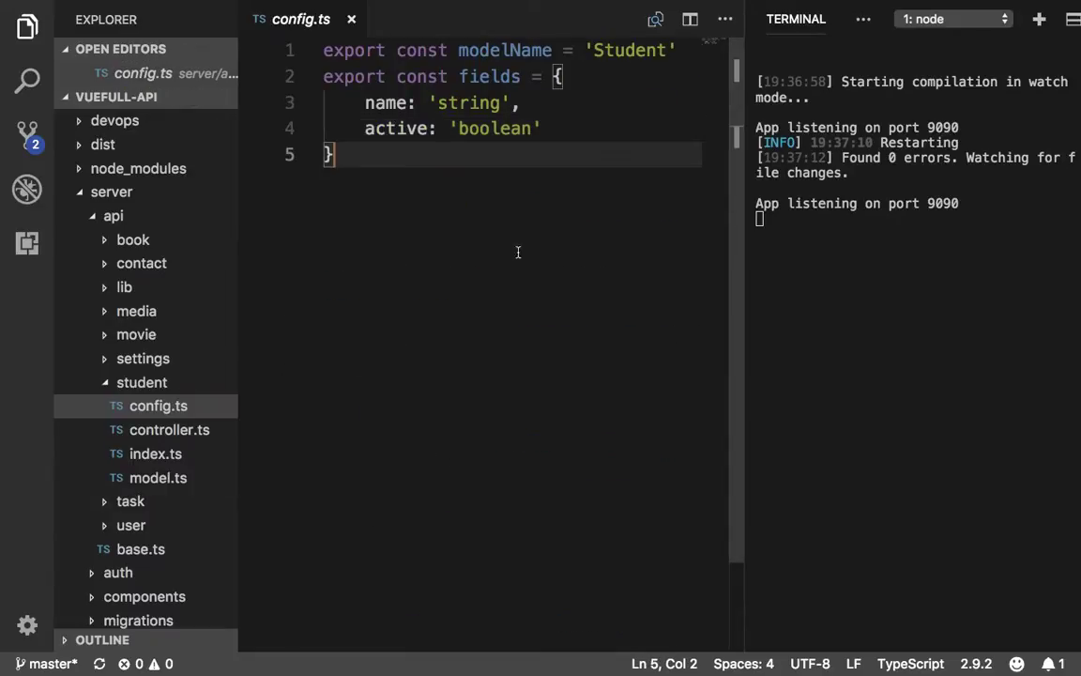
Step: Duplicate the name field line, rename the copy's key to 'rollno', and save config.ts
{"action": "left_click", "coordinate": [556, 106]}
{"action": "key", "text": "Right"}
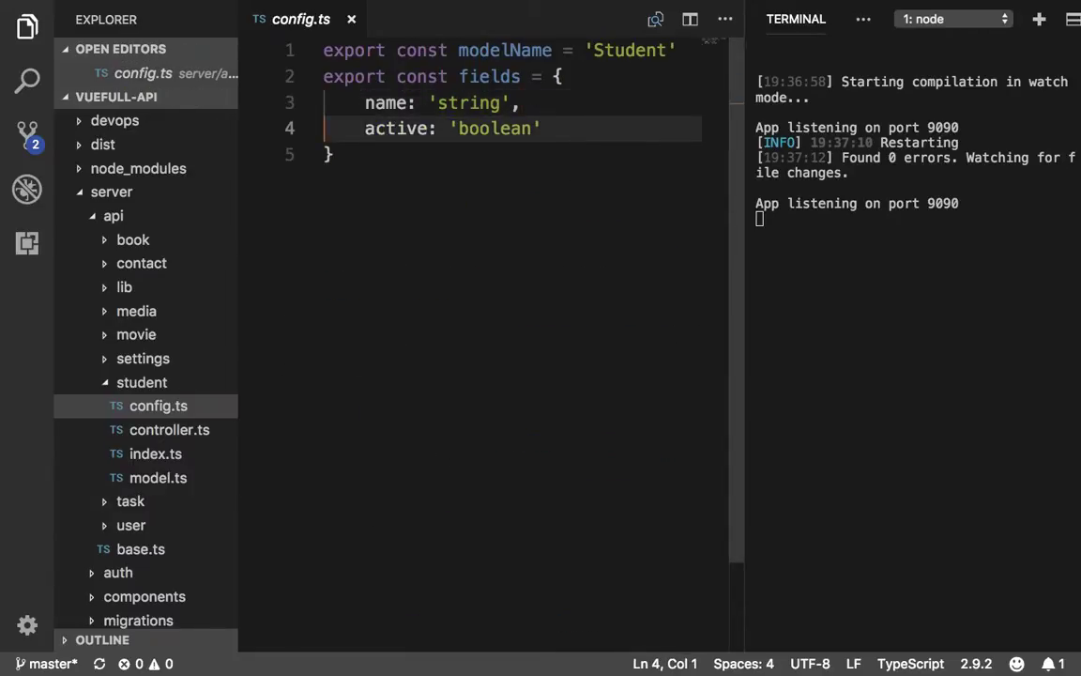
{"action": "key", "text": "Up"}
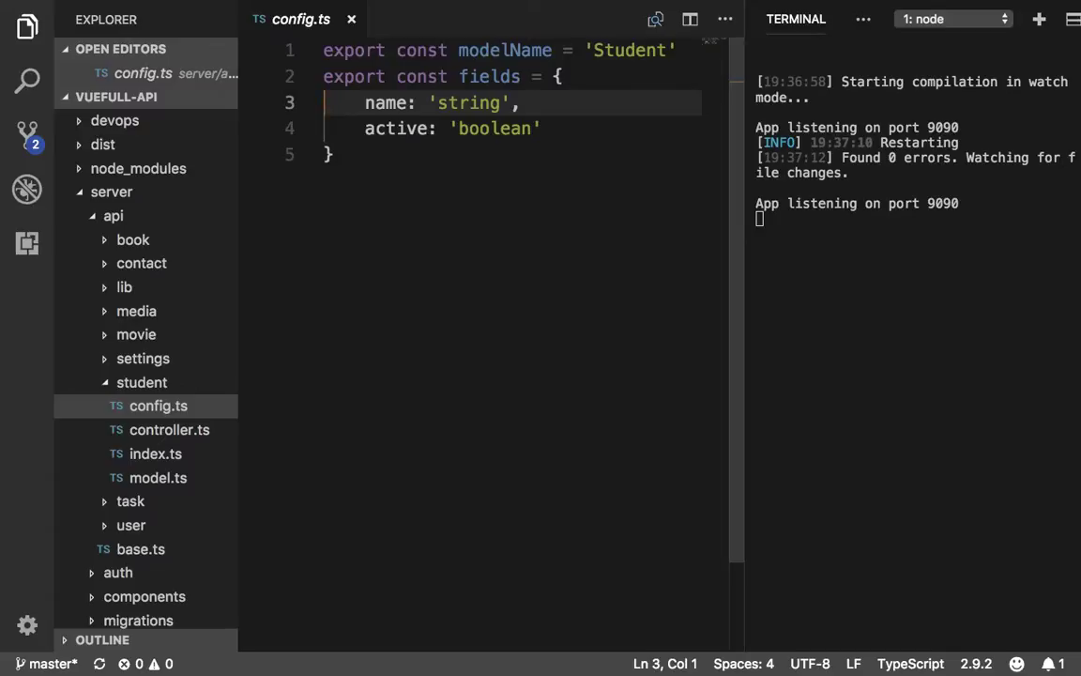
{"action": "key", "text": "Right"}
{"action": "key", "text": "Right"}
{"action": "key", "text": "Right"}
{"action": "key", "text": "Right"}
{"action": "key", "text": "Right"}
{"action": "key", "text": "Right"}
{"action": "key", "text": "Right"}
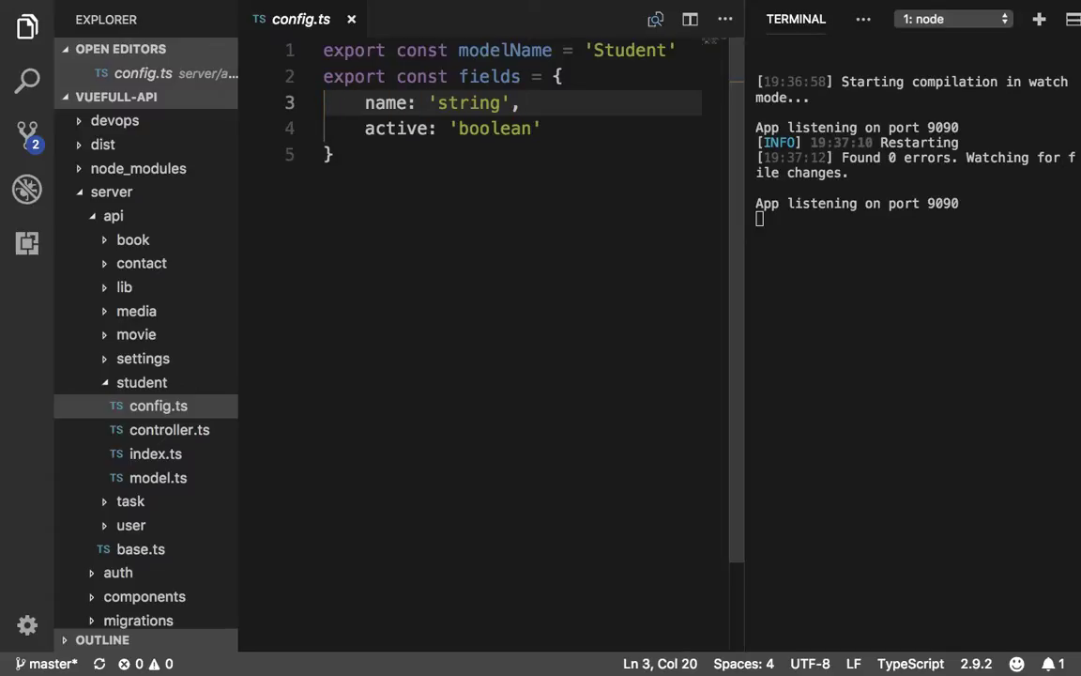
{"action": "key", "text": "Return"}
{"action": "type", "text": "name: 'string',"}
{"action": "key", "text": "BackSpace"}
{"action": "key", "text": "Left"}
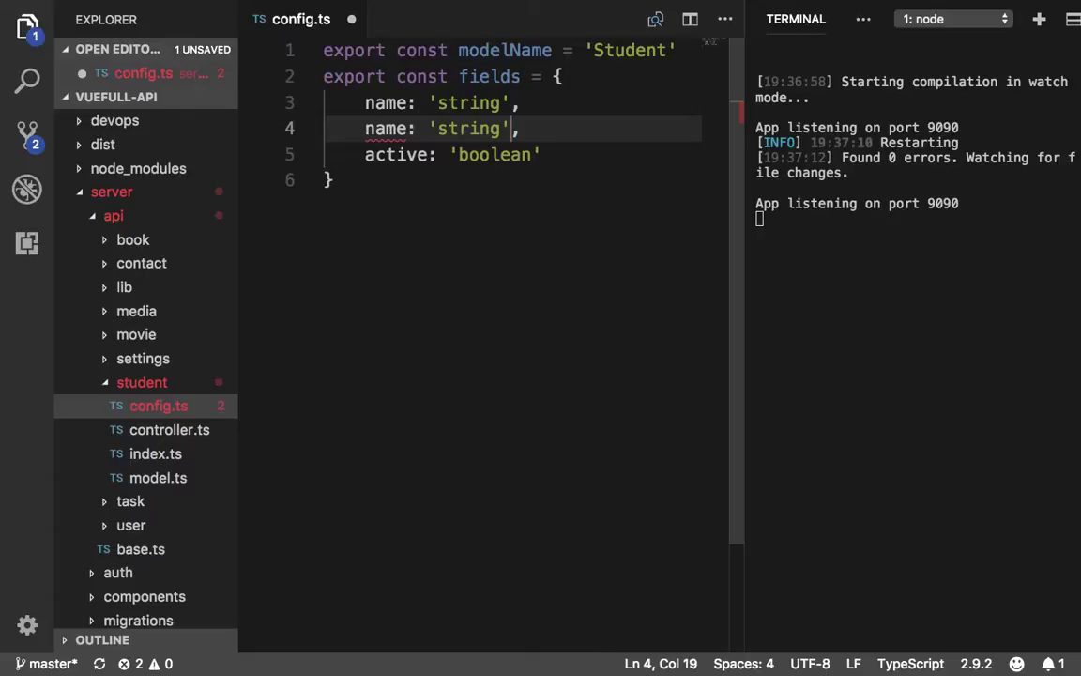
{"action": "key", "text": "Left"}
{"action": "key", "text": "Left"}
{"action": "key", "text": "Left"}
{"action": "key", "text": "Left"}
{"action": "key", "text": "Left"}
{"action": "key", "text": "Left"}
{"action": "key", "text": "Left"}
{"action": "key", "text": "Left"}
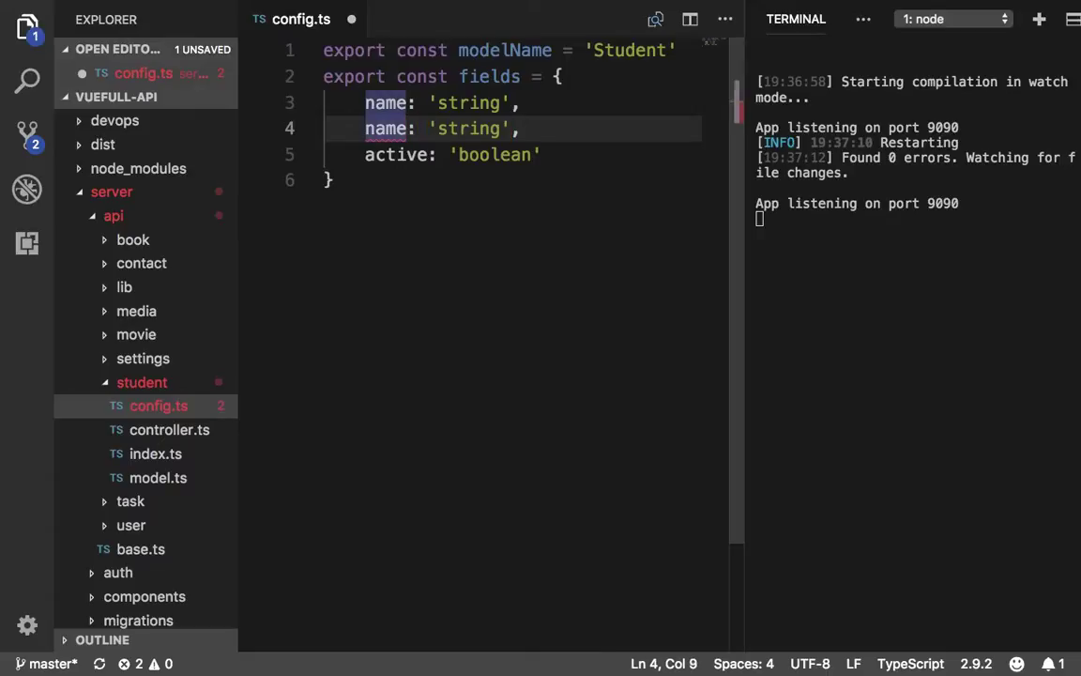
{"action": "key", "text": "BackSpace"}
{"action": "key", "text": "BackSpace"}
{"action": "key", "text": "BackSpace"}
{"action": "key", "text": "BackSpace"}
{"action": "type", "text": "roll"}
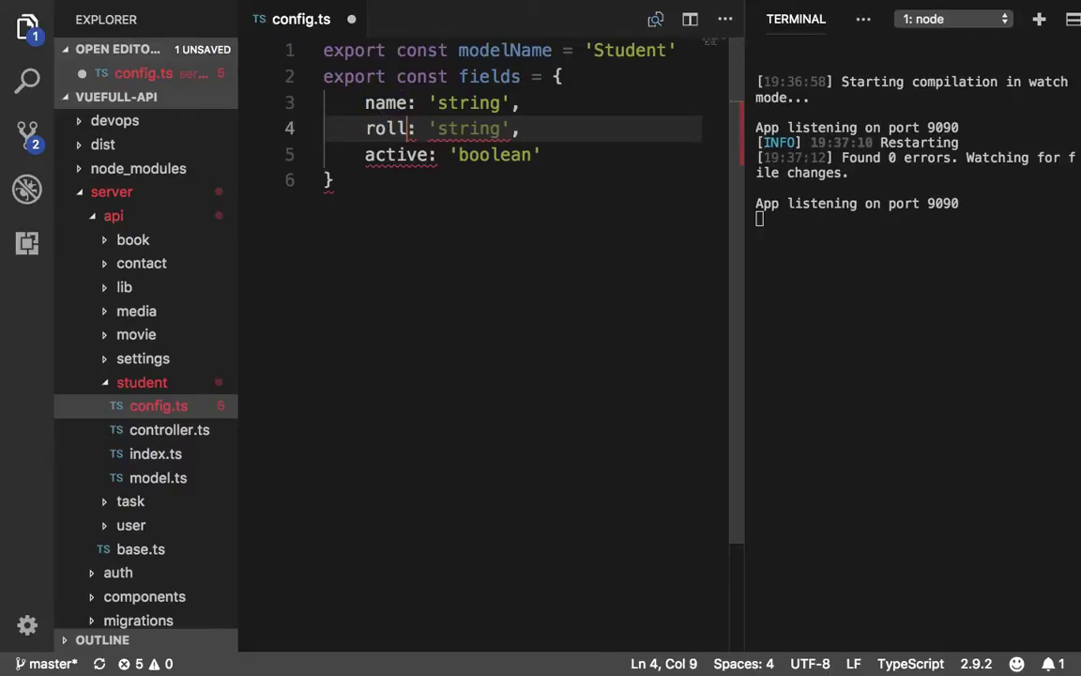
{"action": "type", "text": "no"}
{"action": "key", "text": "ctrl+s"}
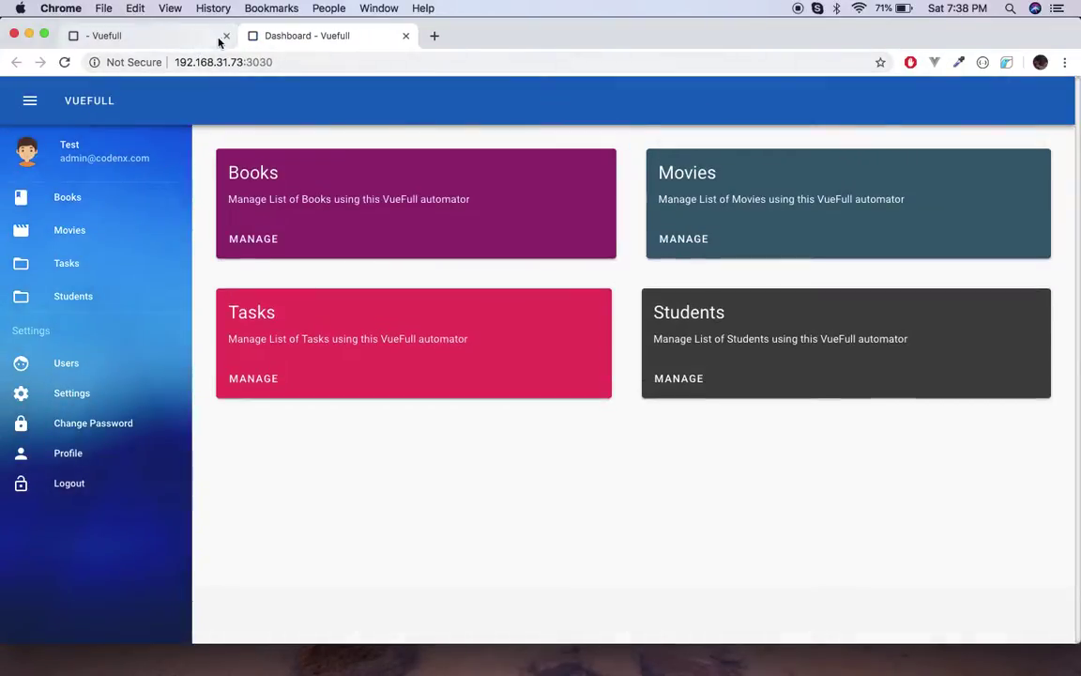
Step: Close the extra tab, go to Students management, and open the Add Students form
{"action": "left_click", "coordinate": [226, 36]}
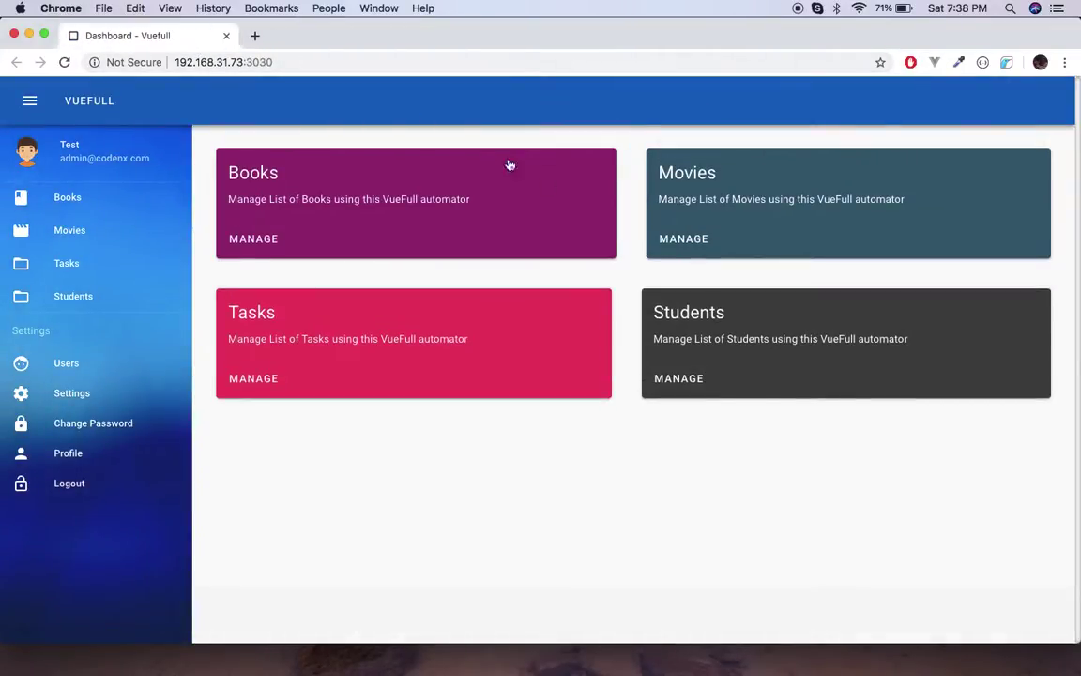
{"action": "left_click", "coordinate": [804, 348]}
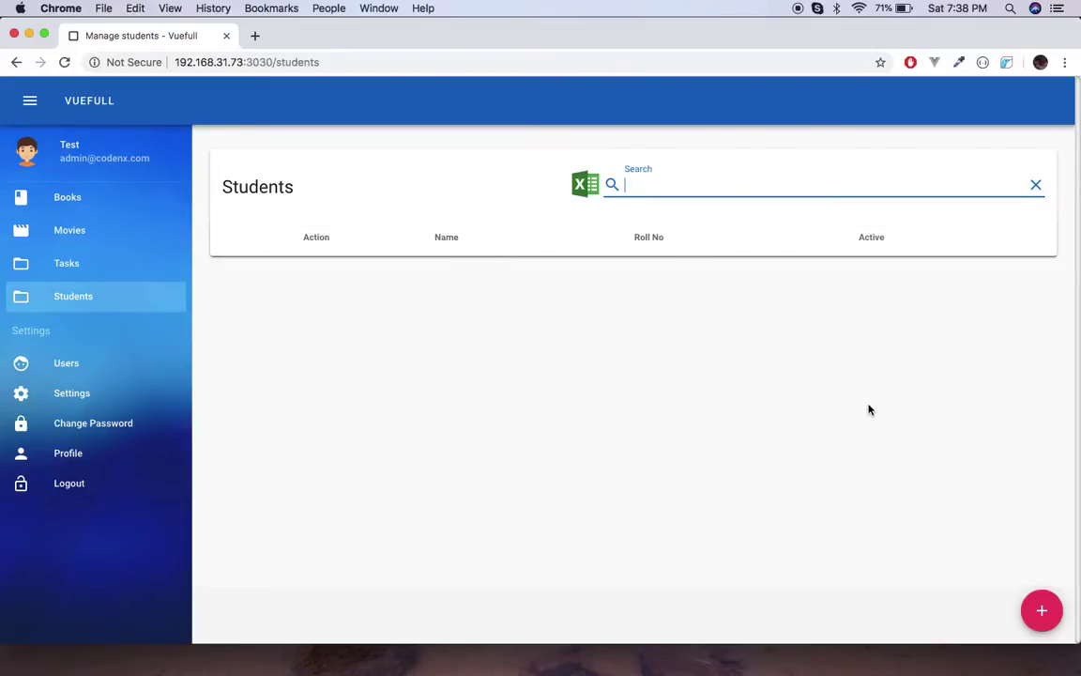
{"action": "left_click", "coordinate": [1042, 610]}
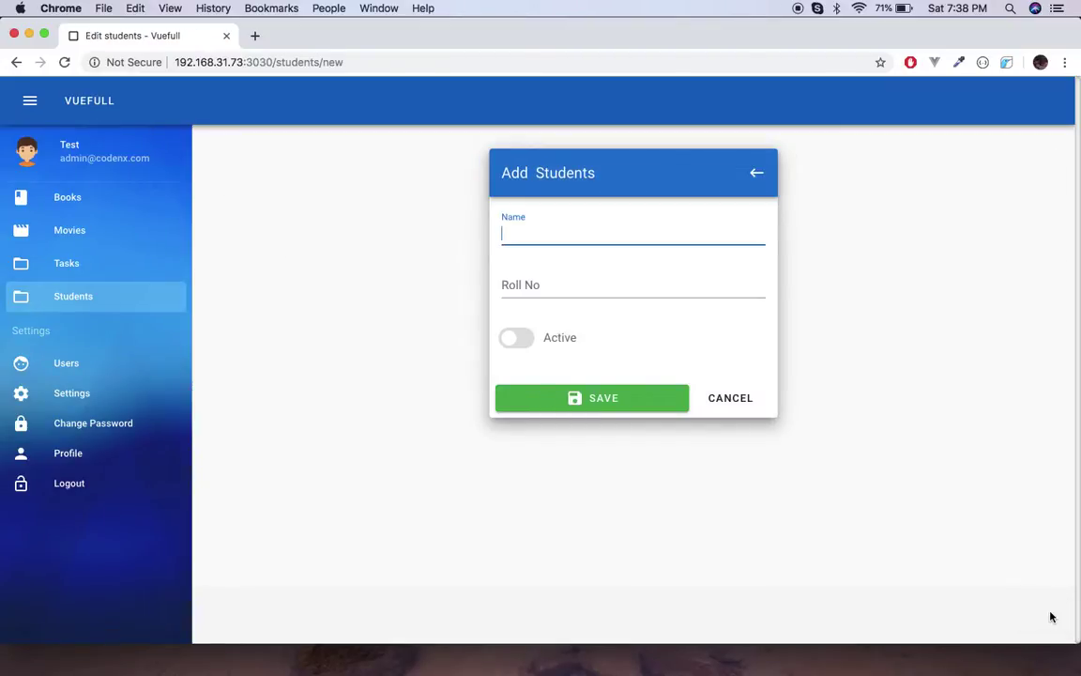
Step: Save a new active student, entering the student's name and Roll No 100
{"action": "type", "text": "Rajesh"}
{"action": "key", "text": "Tab"}
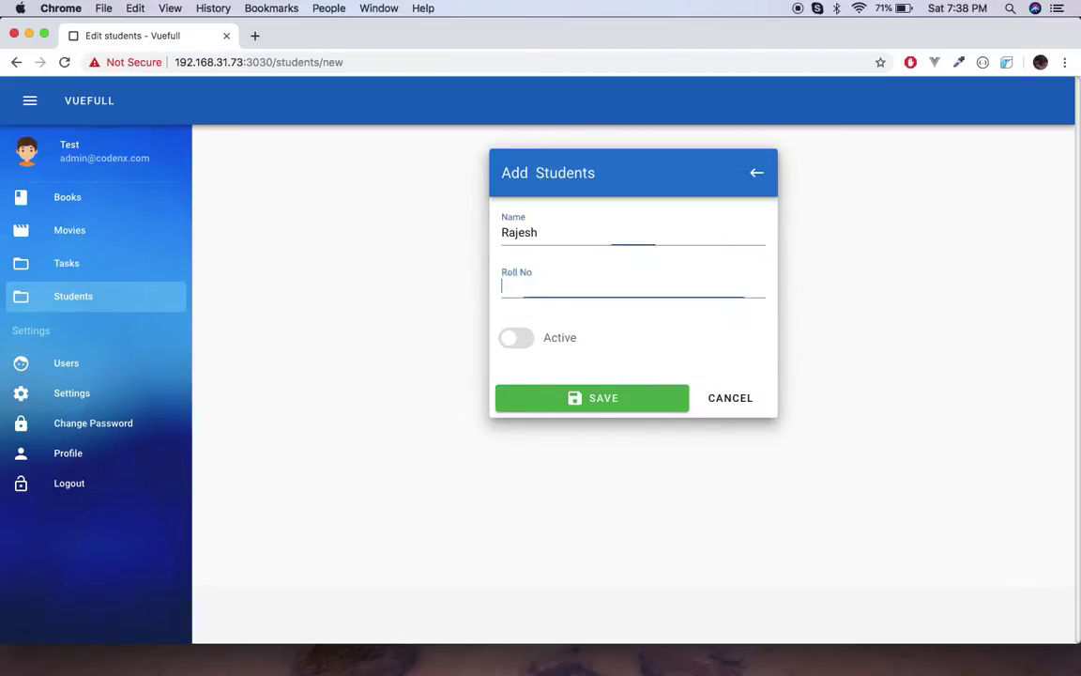
{"action": "type", "text": "100"}
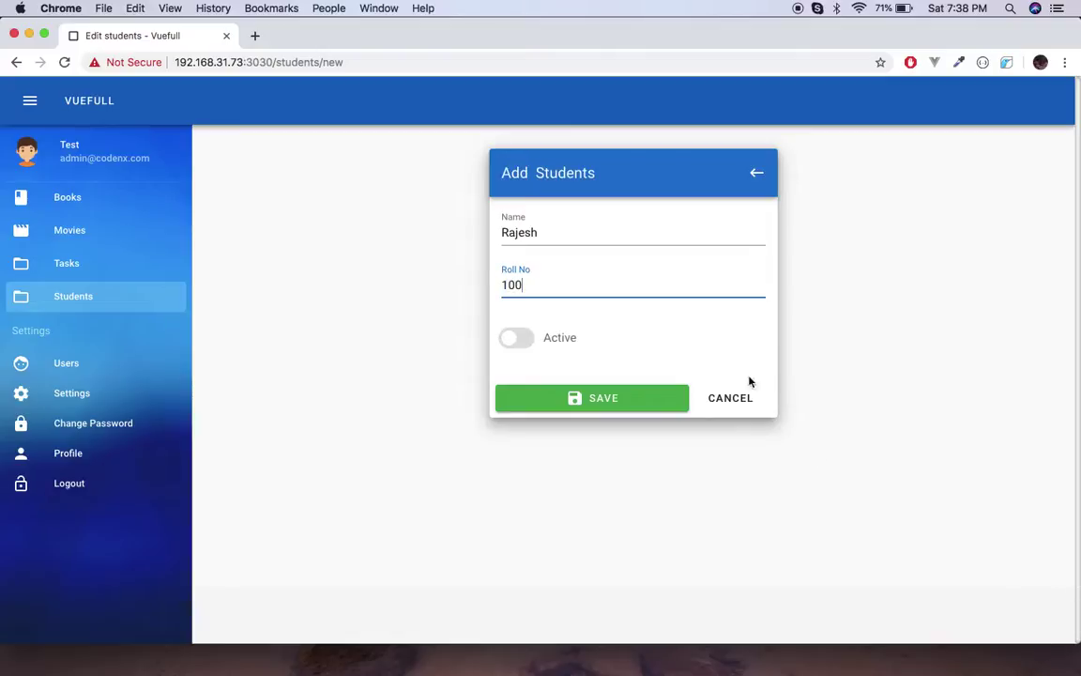
{"action": "left_click", "coordinate": [519, 339]}
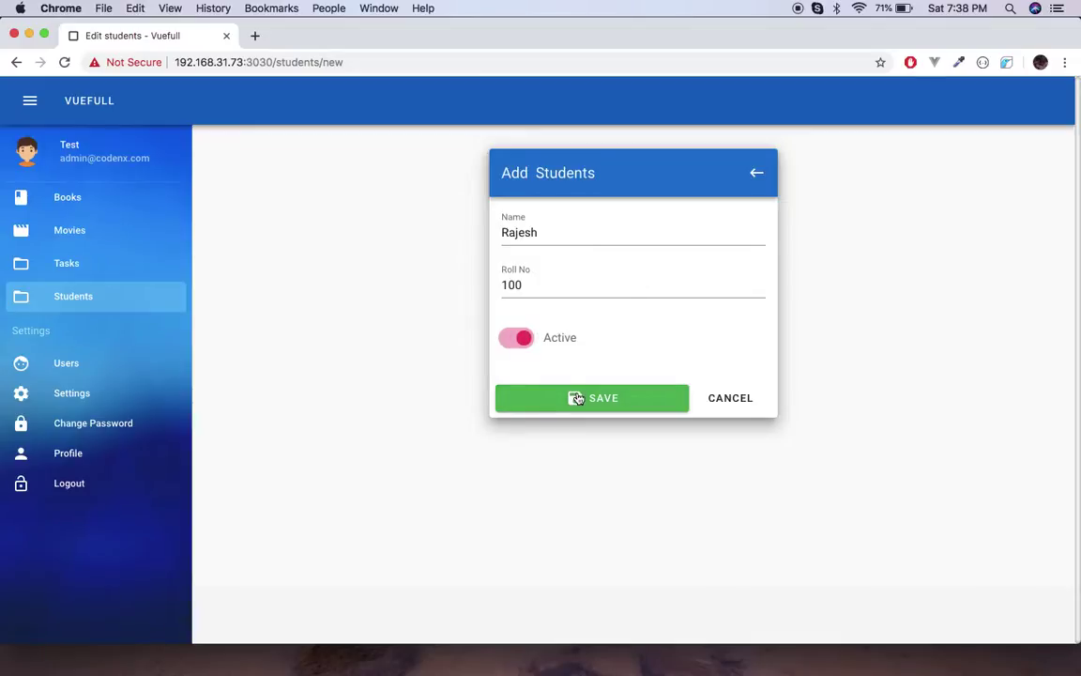
{"action": "left_click", "coordinate": [578, 398]}
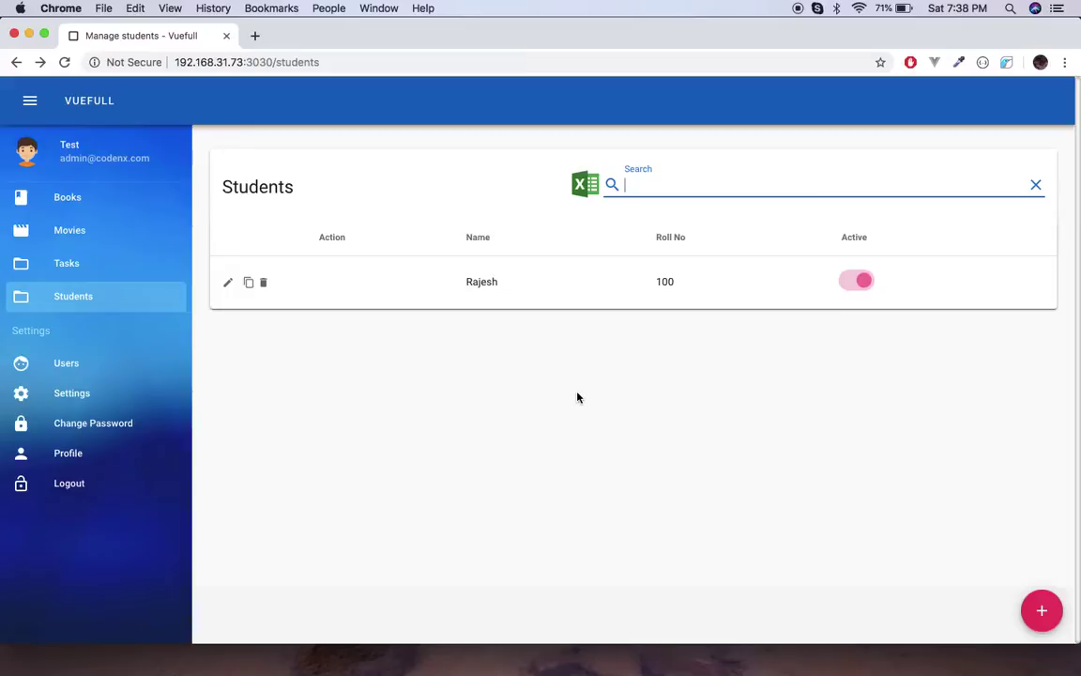
Step: Stop the client dev server and launch its live deployment with yarn live
{"action": "key", "text": "ctrl+Right"}
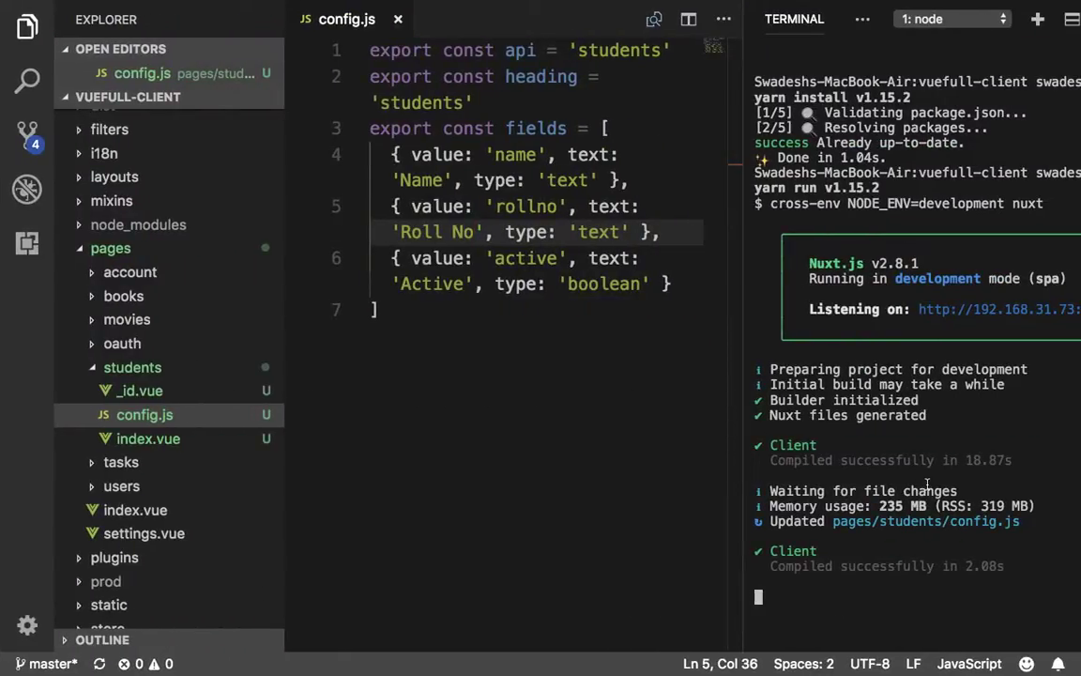
{"action": "key", "text": "ctrl+c"}
{"action": "type", "text": "yarn"}
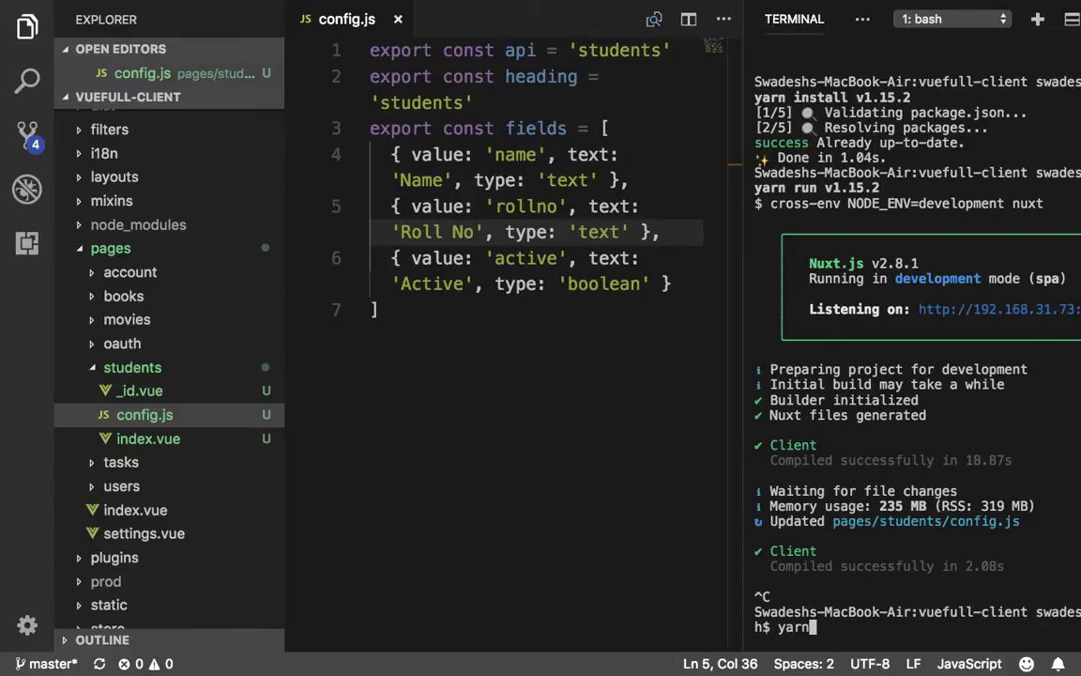
{"action": "type", "text": " i"}
{"action": "key", "text": "BackSpace"}
{"action": "key", "text": "BackSpace"}
{"action": "type", "text": "live"}
{"action": "key", "text": "Return"}
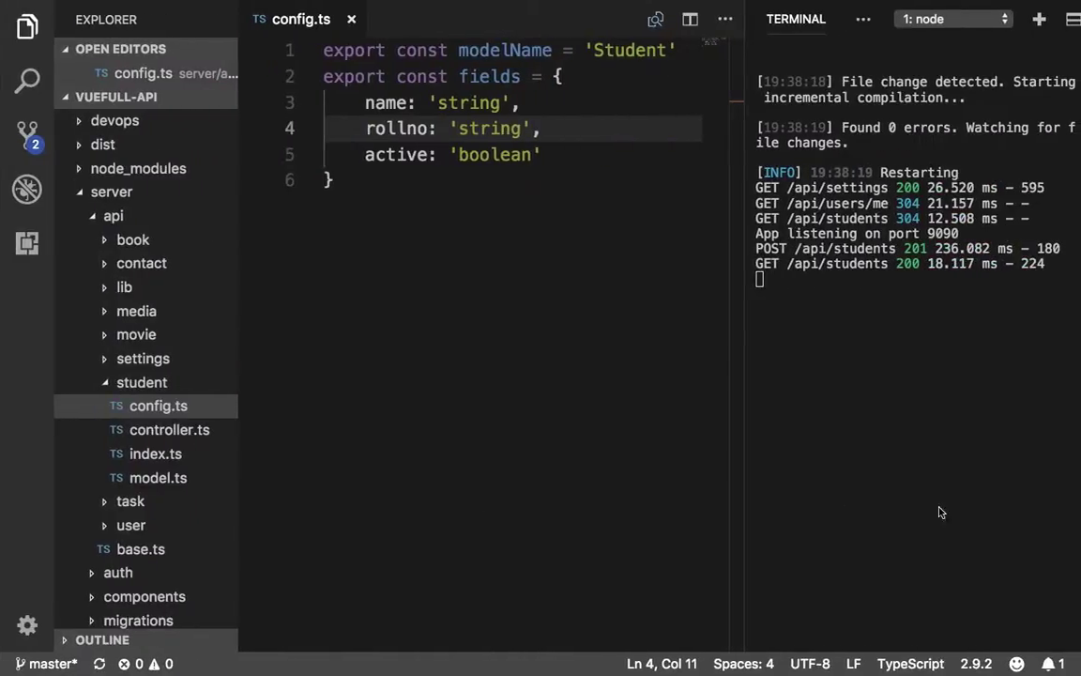
Step: Stop the API server and start its live deployment build with yarn live
{"action": "type", "text": "ç"}
{"action": "key", "text": "ctrl+c"}
{"action": "type", "text": "yarn "}
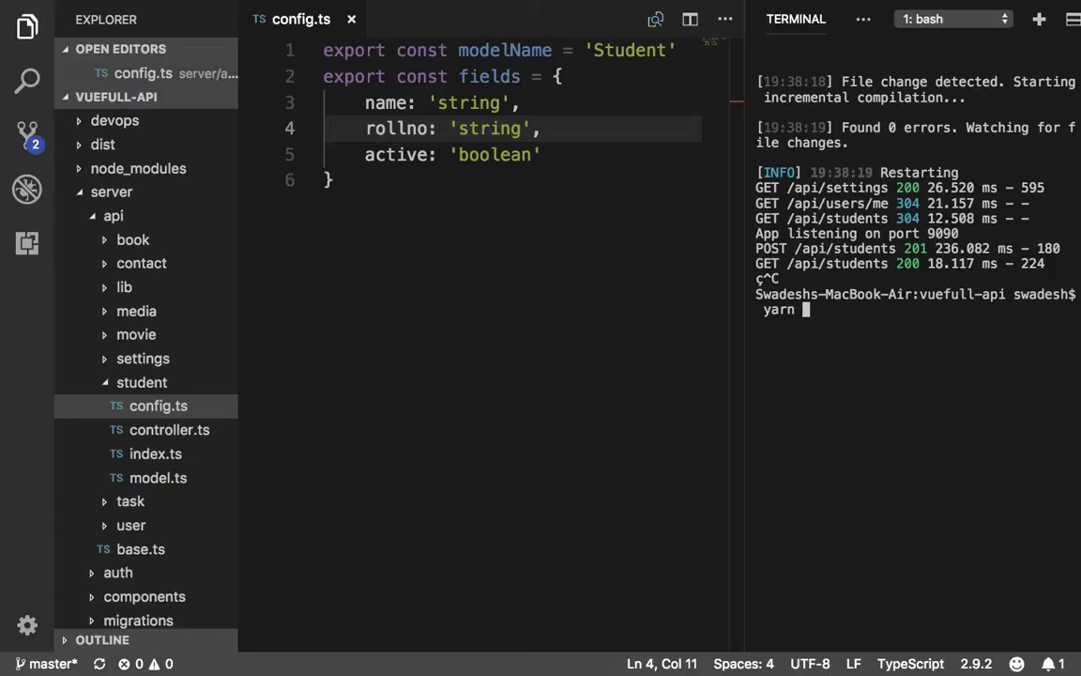
{"action": "type", "text": "live"}
{"action": "key", "text": "Return"}
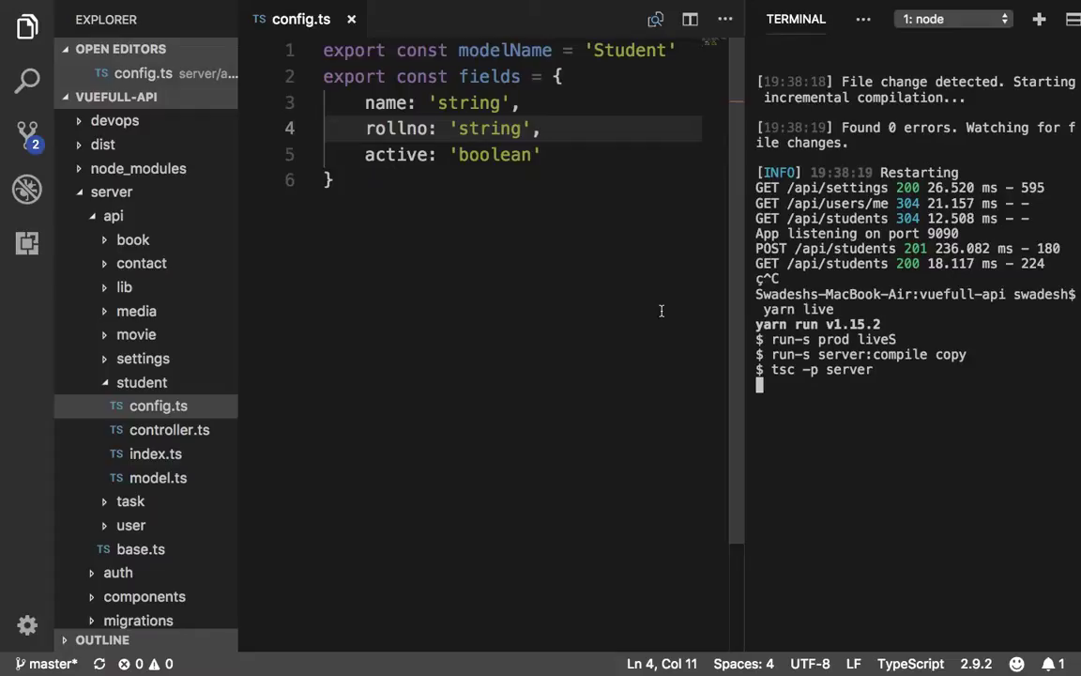
{"action": "left_click", "coordinate": [497, 227]}
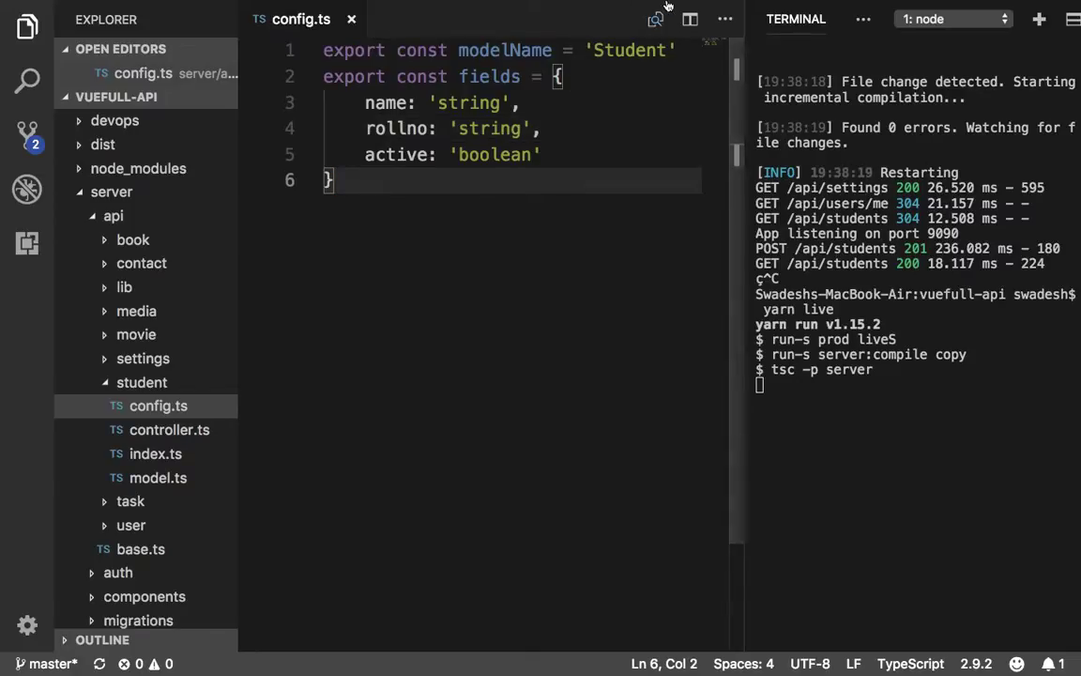